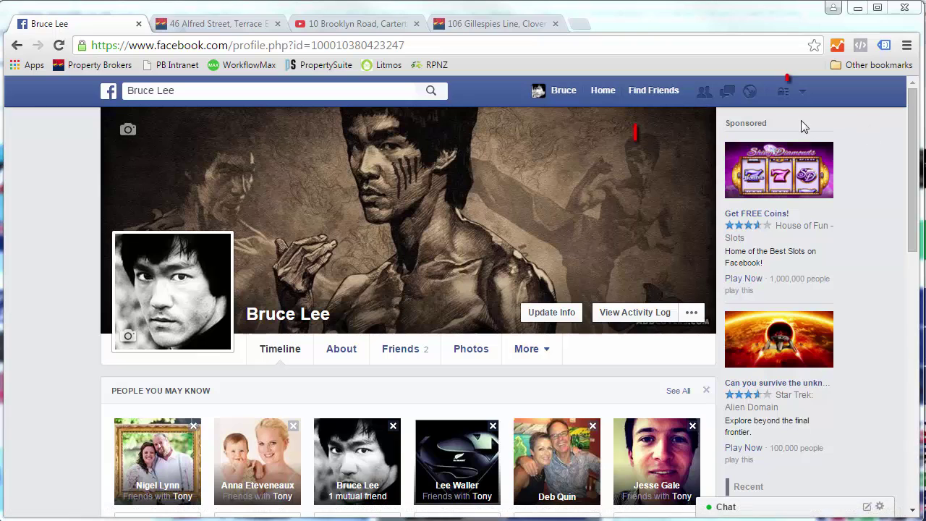
- Use Facebook as the Property Brokers estate agent page from the account menu
click(802, 92)
click(759, 145)
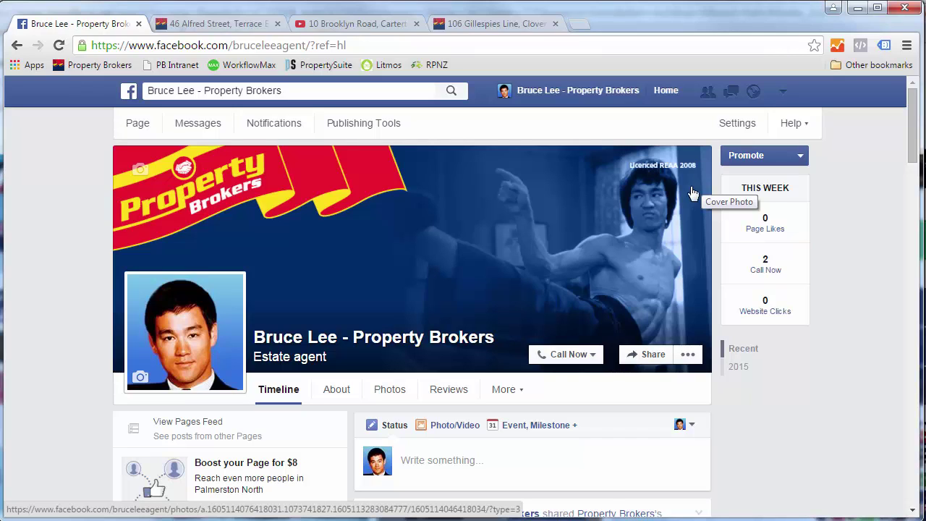
scroll(583, 352, down, 1)
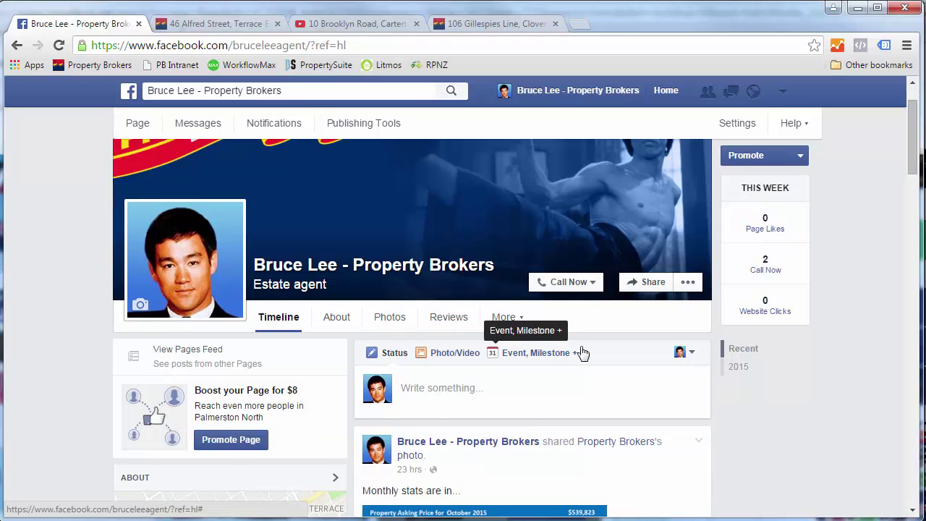
scroll(583, 353, down, 1)
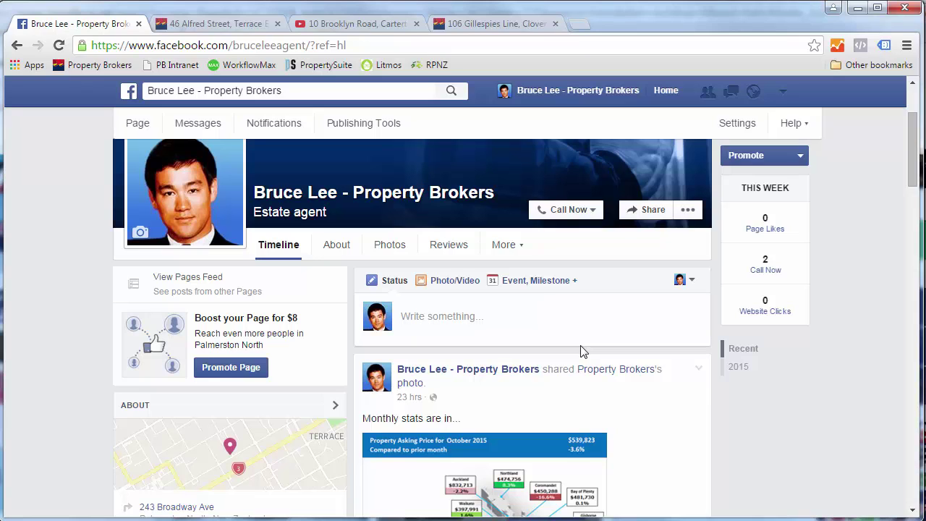
scroll(583, 352, down, 1)
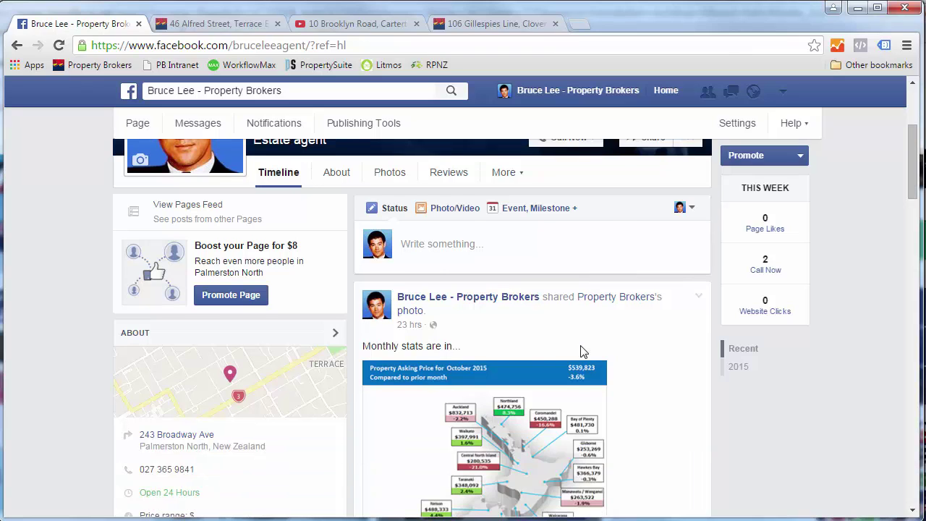
scroll(583, 353, down, 2)
scroll(583, 352, down, 1)
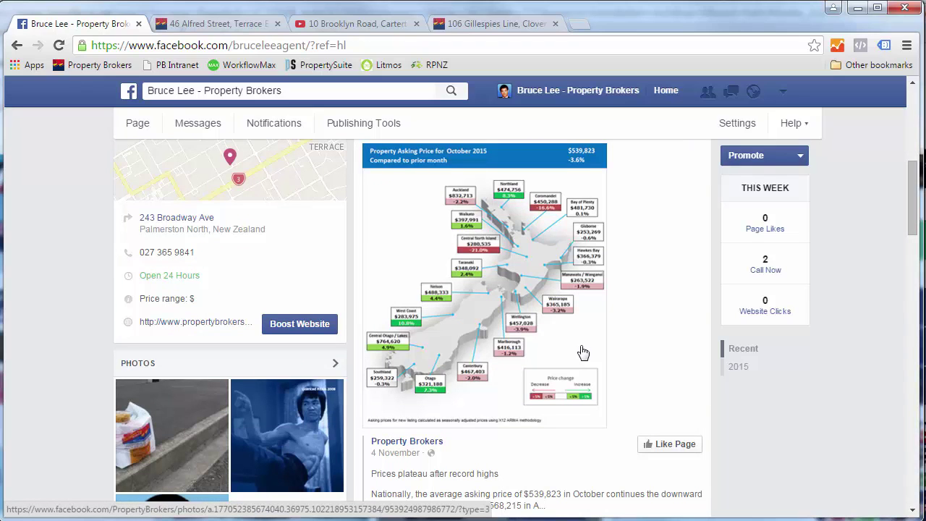
scroll(583, 352, down, 1)
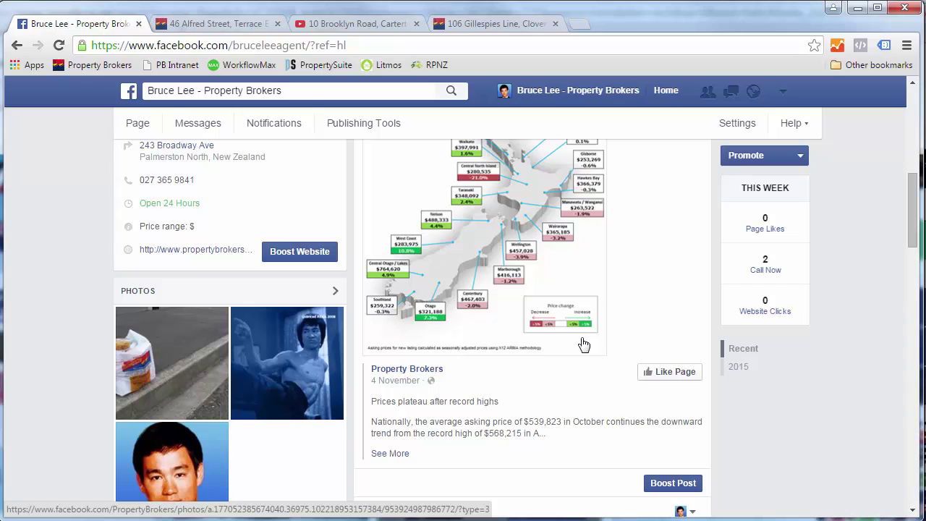
scroll(583, 344, down, 5)
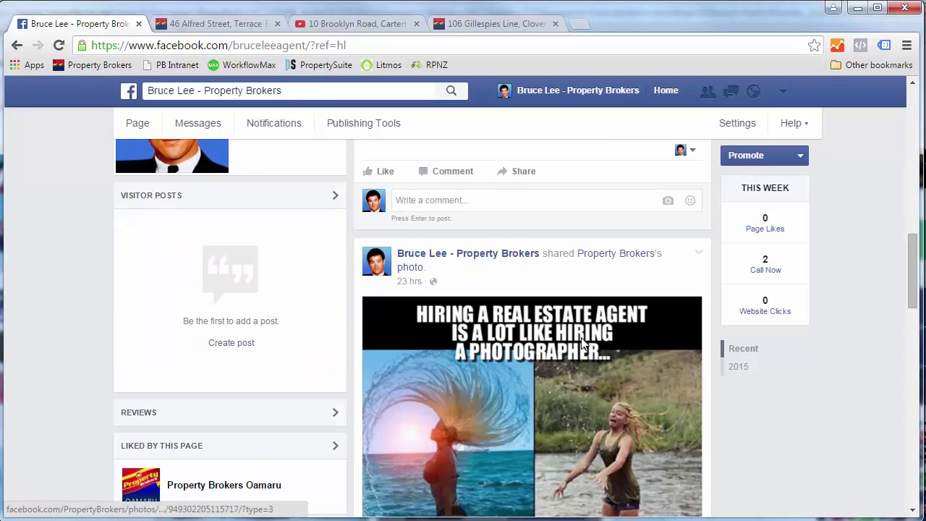
scroll(584, 344, up, 6)
scroll(583, 344, up, 10)
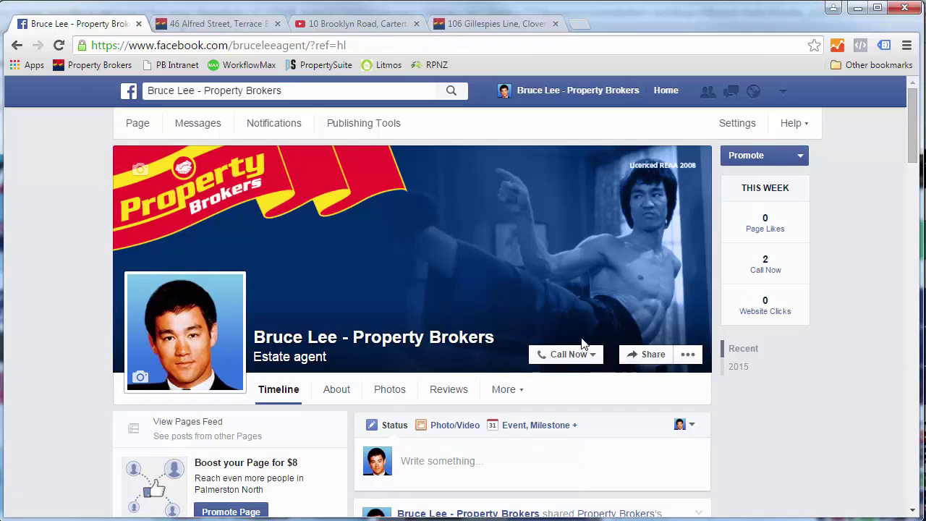
- Search Facebook for 'property brokers' and scan the results
click(365, 93)
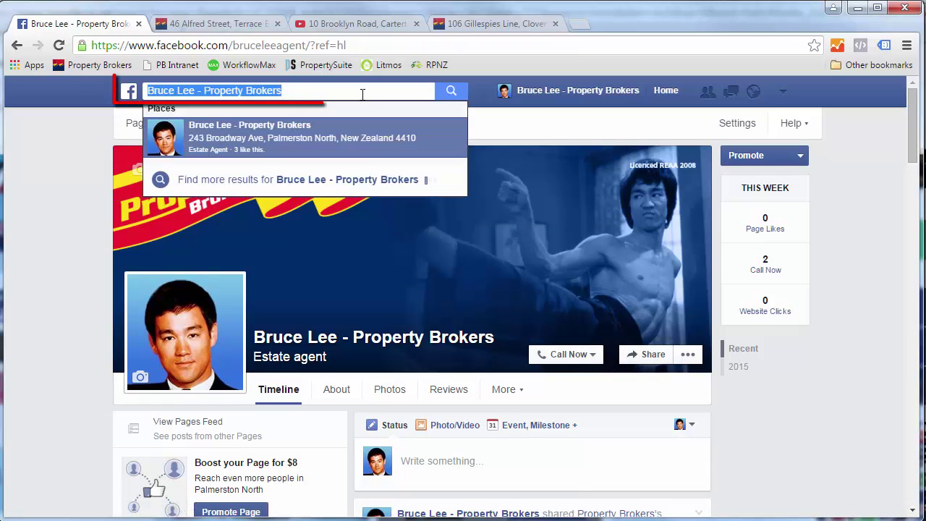
text(property)
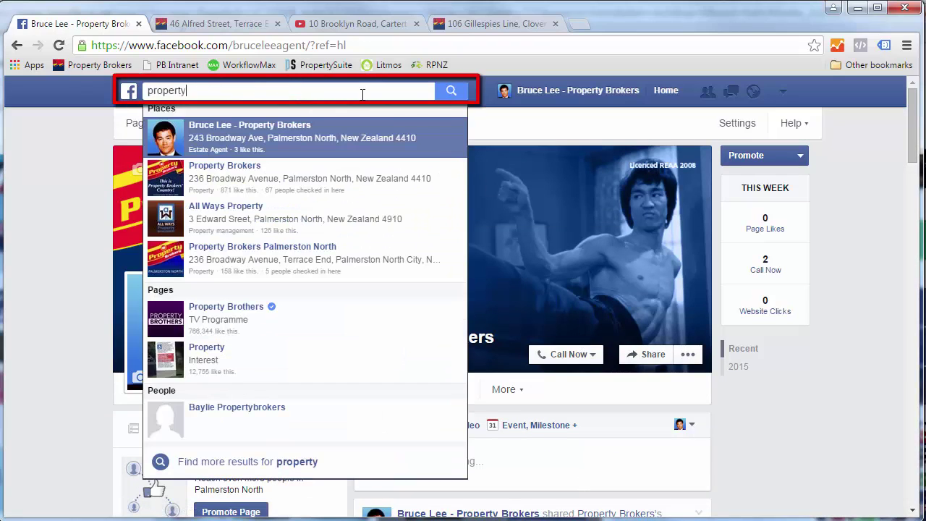
text( brokers)
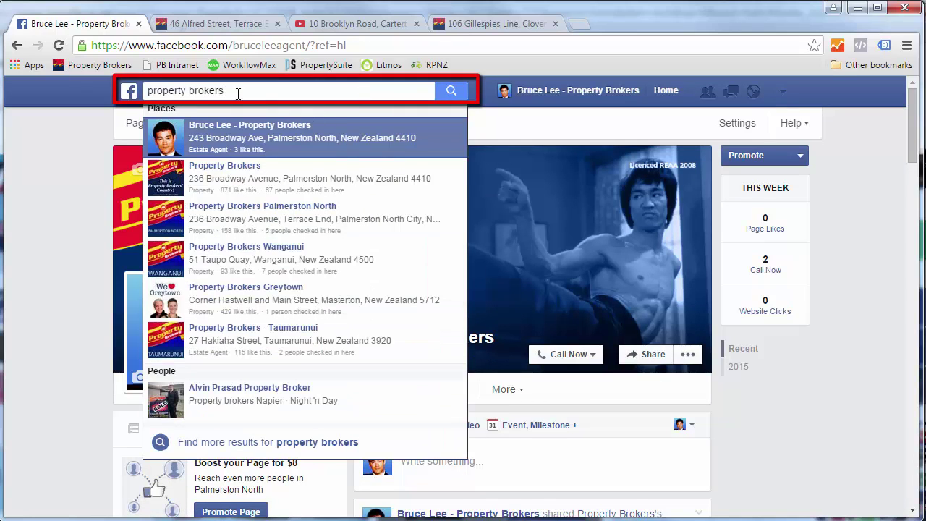
click(452, 92)
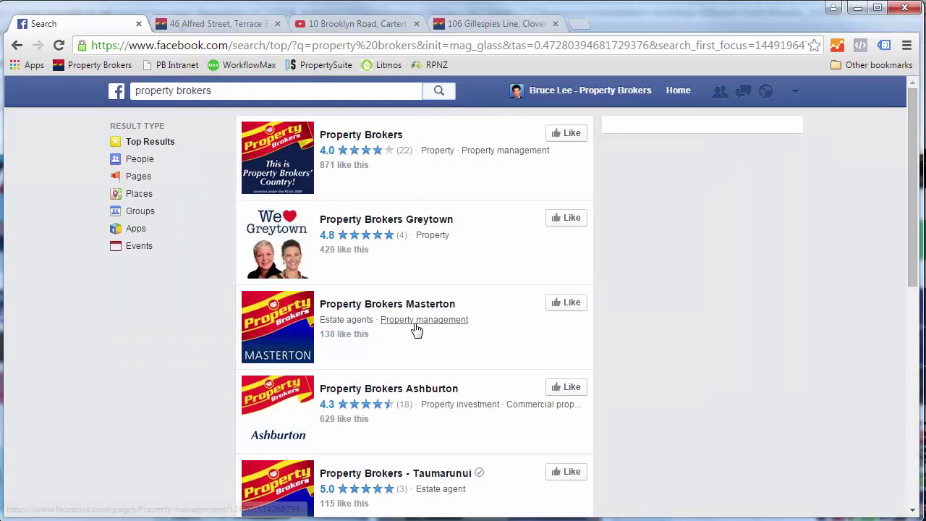
scroll(414, 327, down, 1)
scroll(415, 329, down, 3)
scroll(417, 330, down, 3)
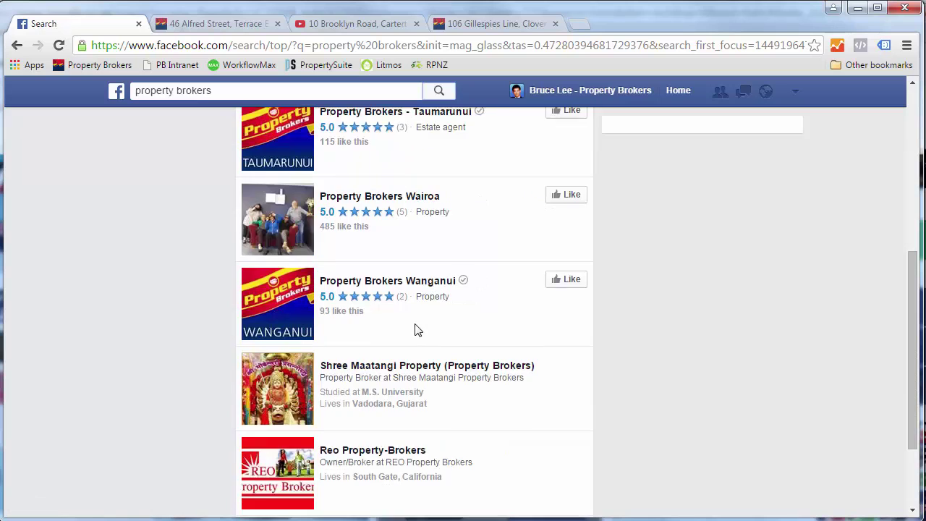
scroll(417, 330, up, 8)
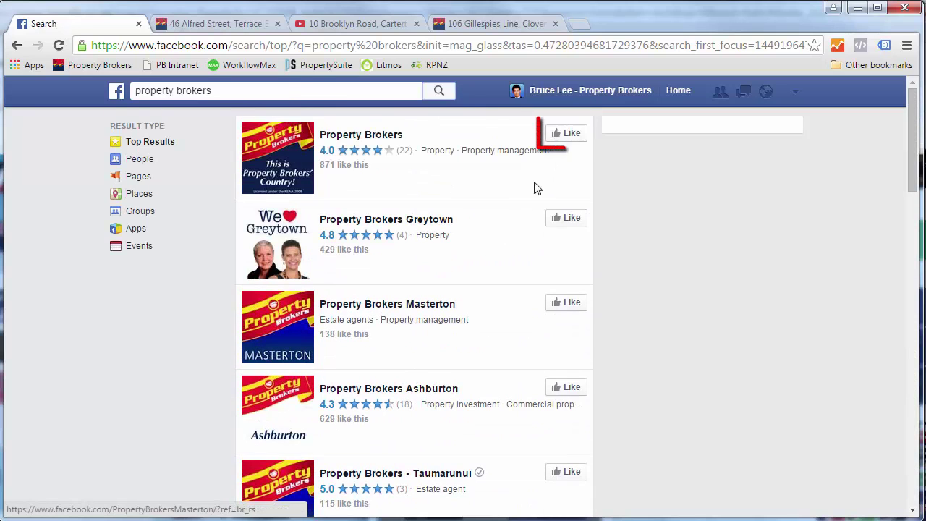
- Like the main Property Brokers page plus Greytown, Masterton, Ashburton, Taumarunui, Wairoa and Wanganui branches
click(569, 135)
click(579, 222)
click(568, 304)
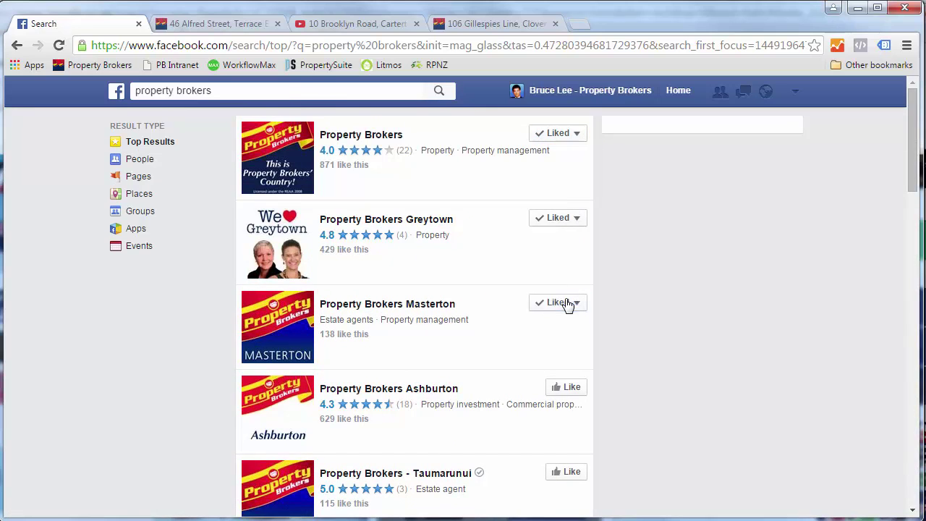
scroll(568, 309, down, 1)
click(569, 312)
scroll(569, 323, down, 1)
click(572, 327)
scroll(573, 333, down, 1)
click(571, 340)
click(565, 425)
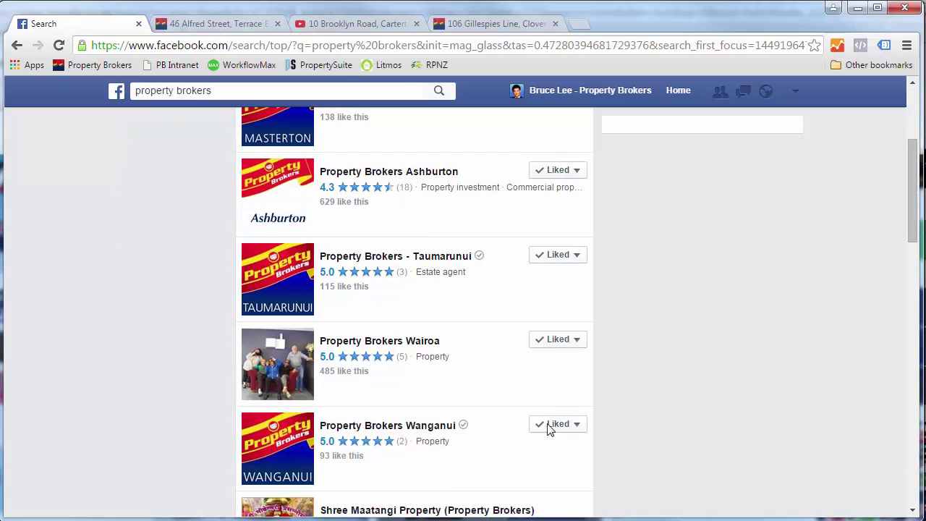
scroll(468, 387, up, 3)
click(293, 87)
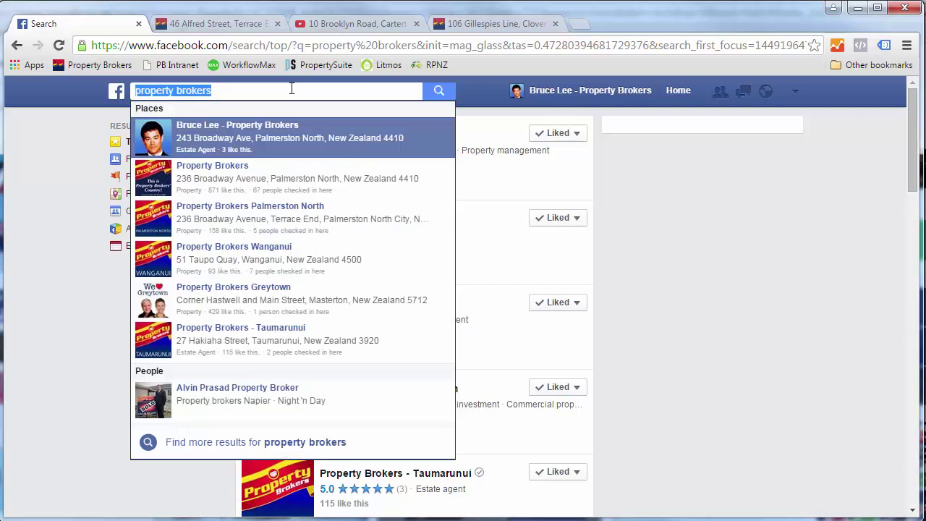
- Like the local real estate agent's page found via 'real estate', then return Home
text(real)
key(BackSpace)
text(l estate)
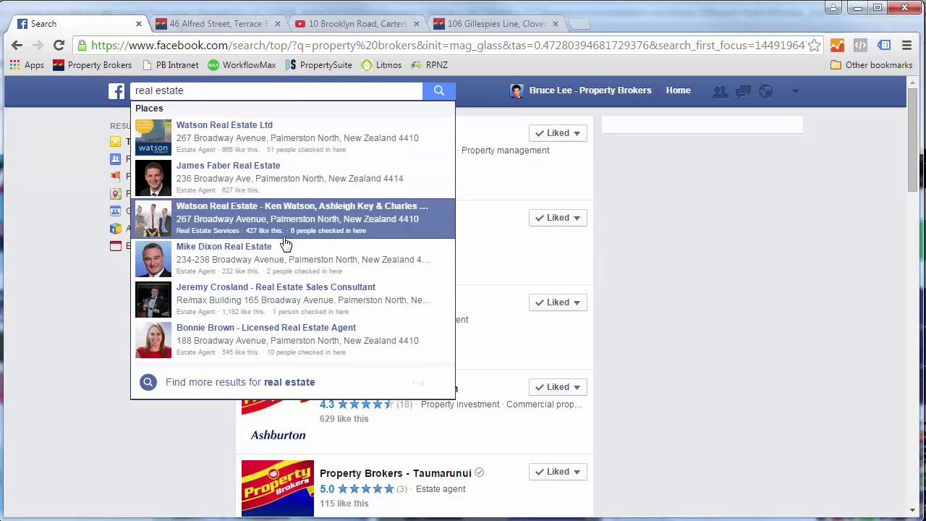
click(271, 246)
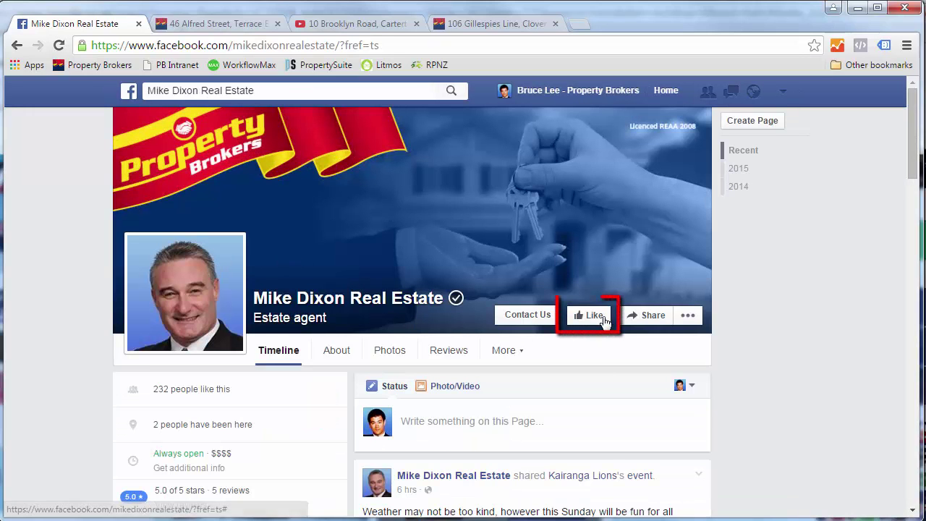
click(597, 316)
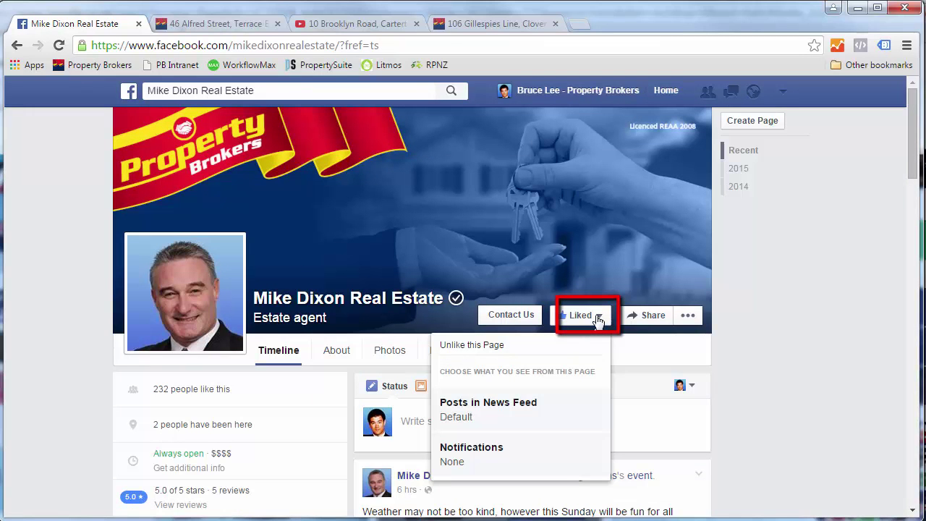
click(678, 97)
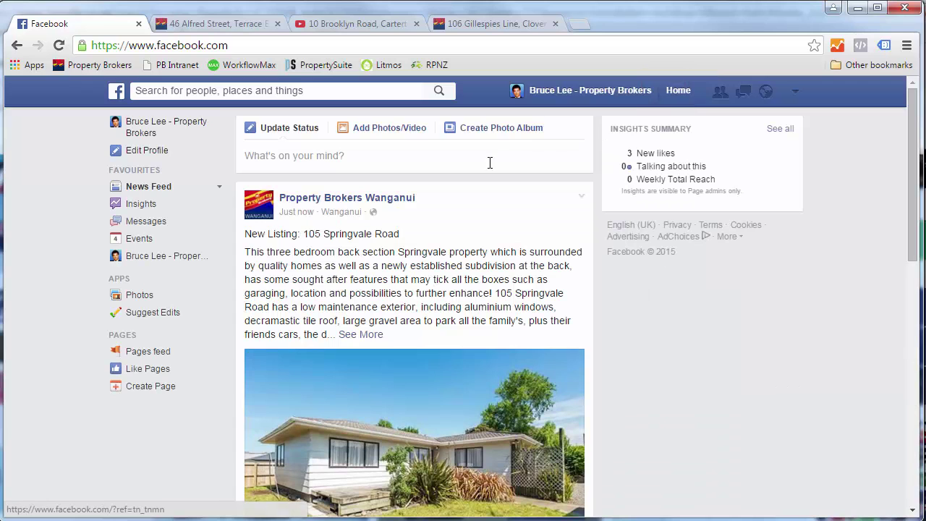
- Share the Christmas parade photo with the caption 'Yay CHristmas parade. See you there'
scroll(441, 210, down, 4)
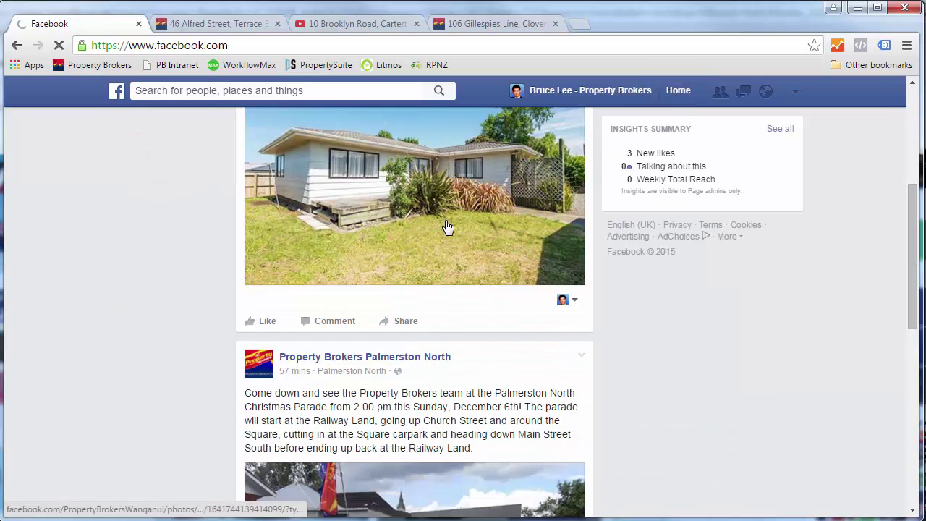
scroll(447, 227, down, 5)
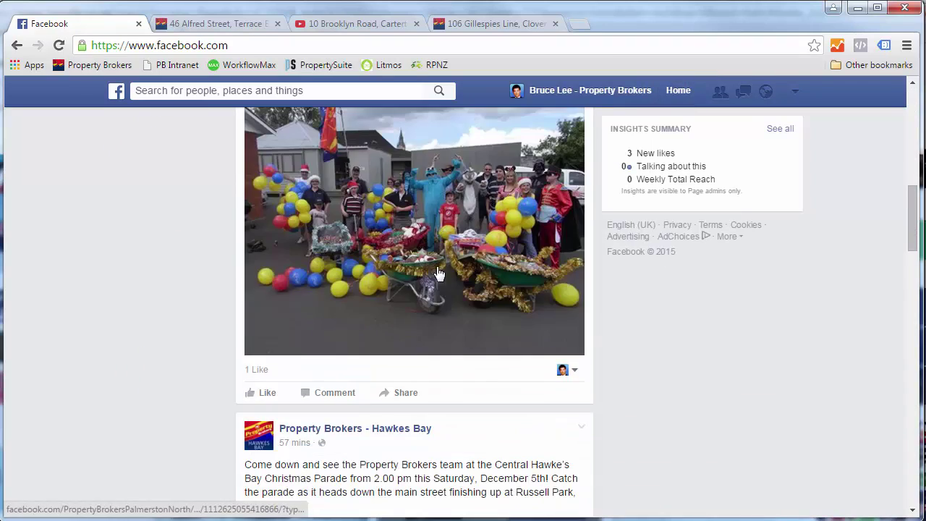
scroll(437, 274, up, 1)
scroll(438, 282, down, 1)
scroll(439, 292, up, 1)
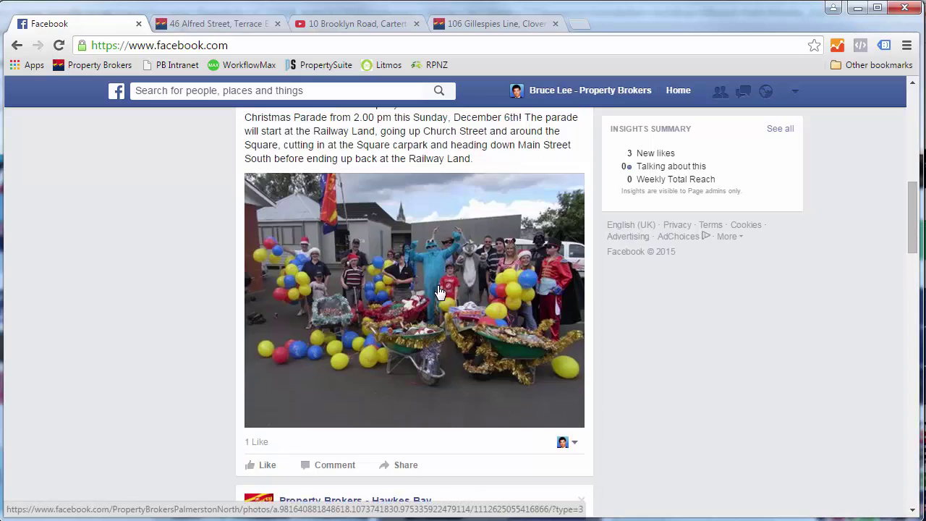
scroll(440, 292, up, 1)
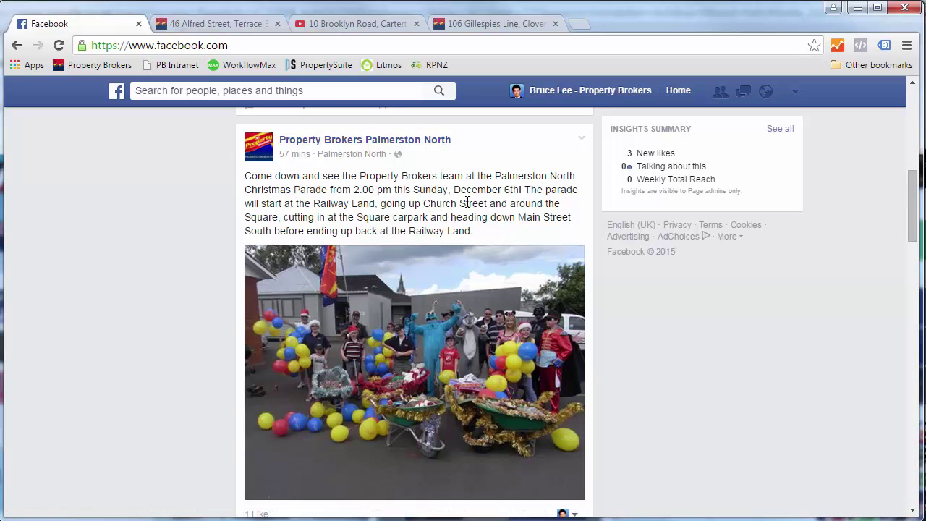
scroll(467, 202, down, 1)
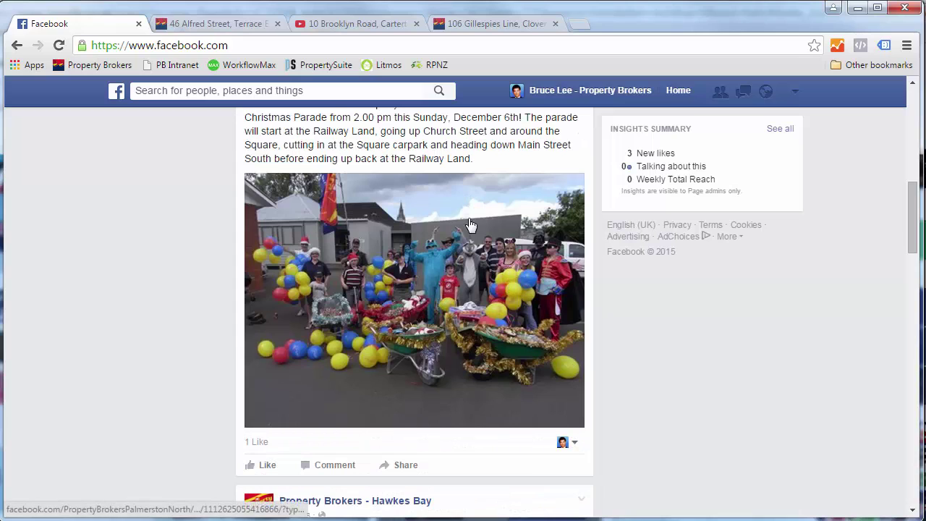
click(407, 469)
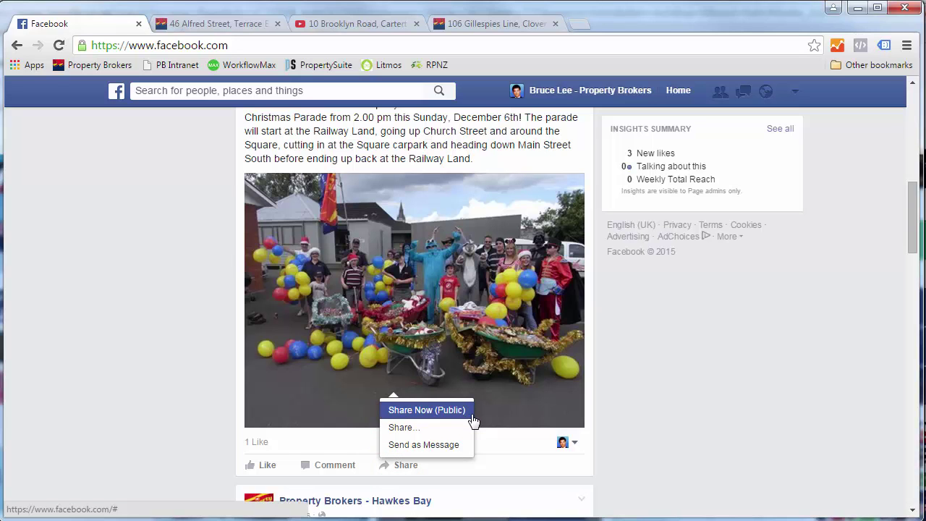
click(431, 433)
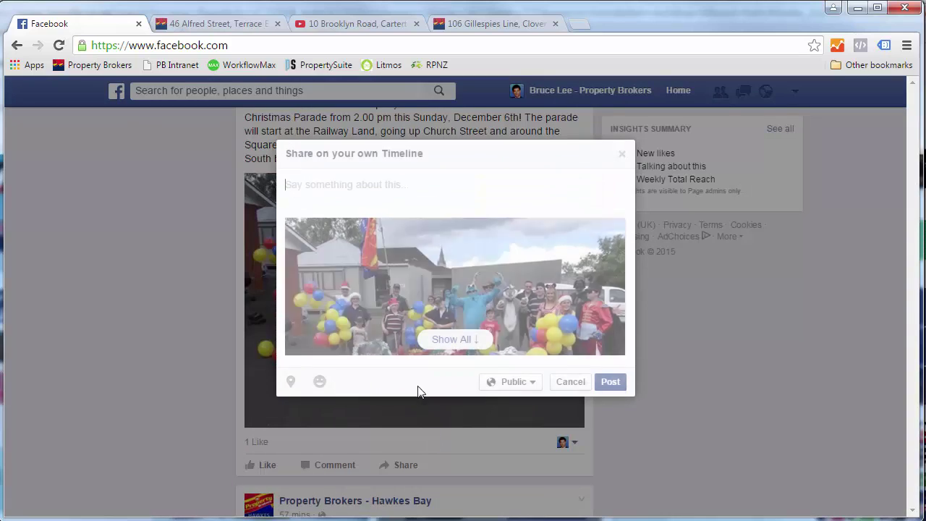
text(Yay)
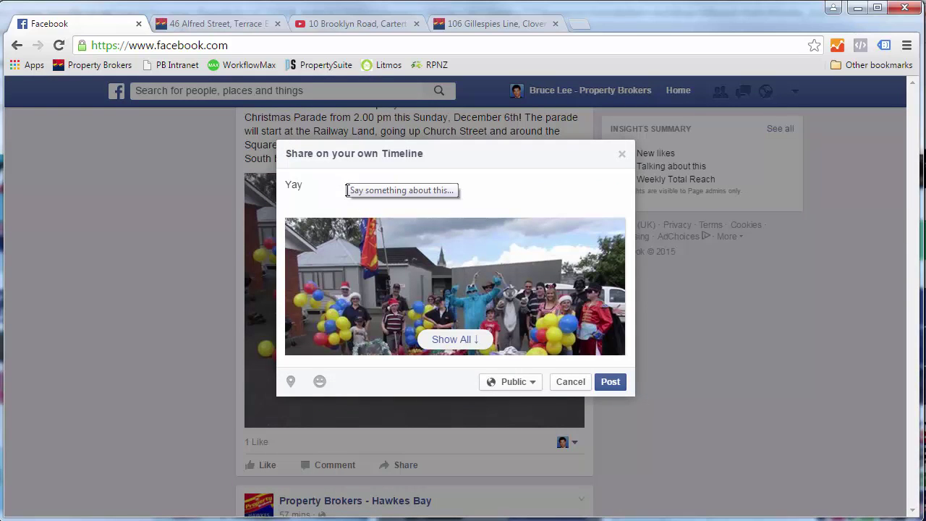
text( CHristmas parade. See you there!)
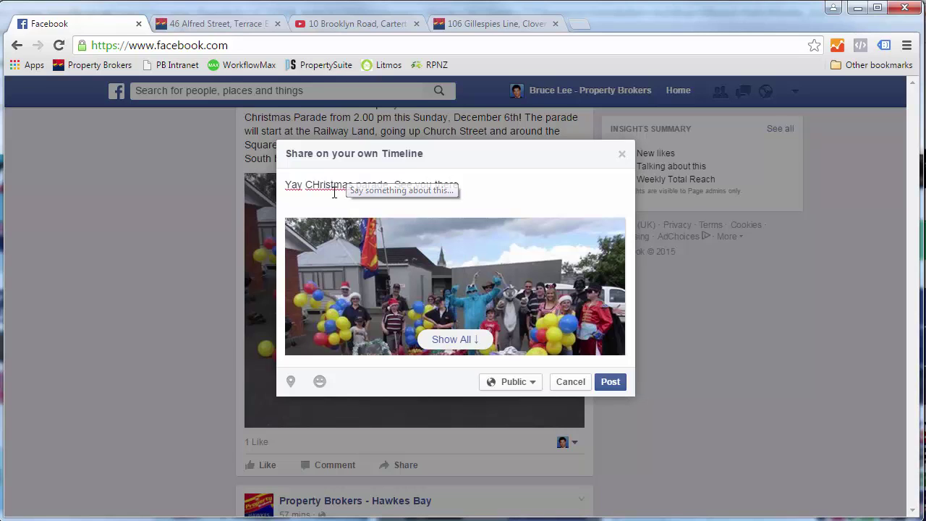
click(607, 382)
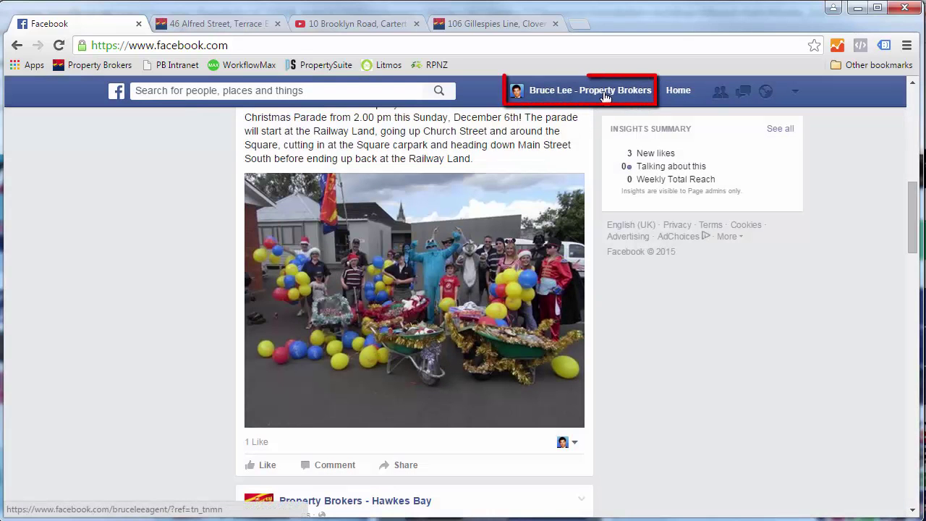
- Check the shared parade post on the Bruce Lee - Property Brokers timeline
click(604, 94)
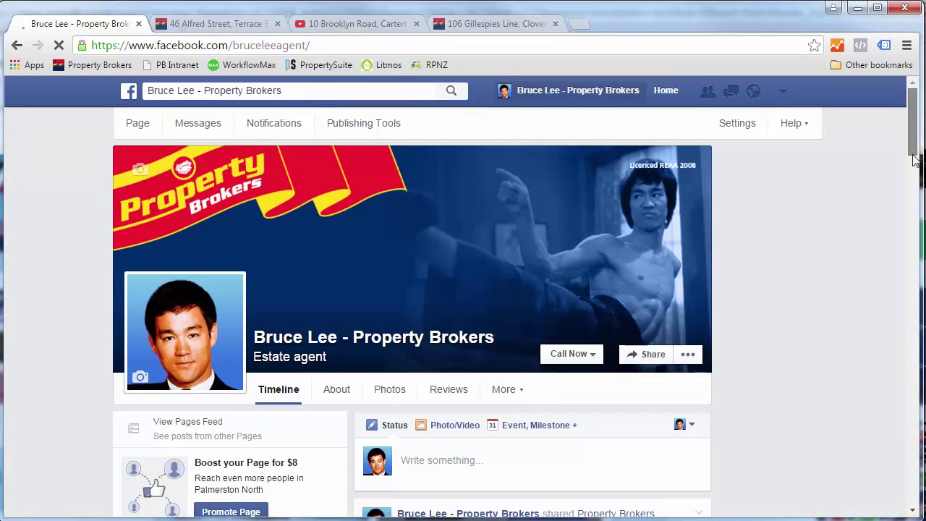
scroll(916, 136, down, 5)
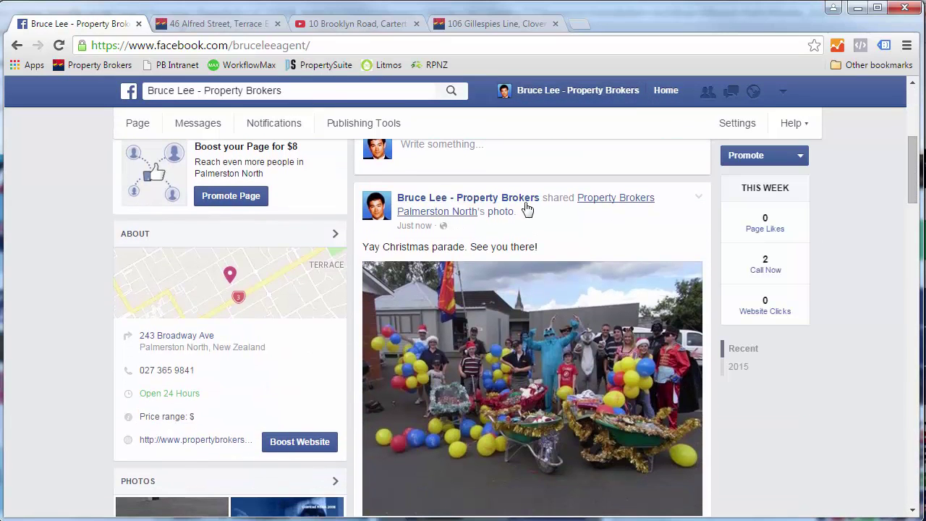
scroll(531, 217, down, 2)
scroll(538, 368, up, 7)
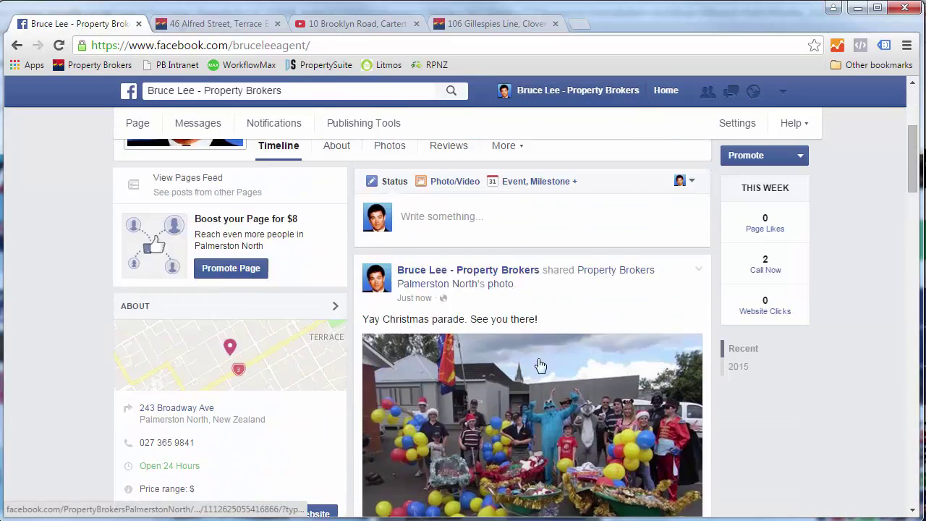
- Search 'property' and open the Property Brokers page to find the Hot Tip post
click(315, 98)
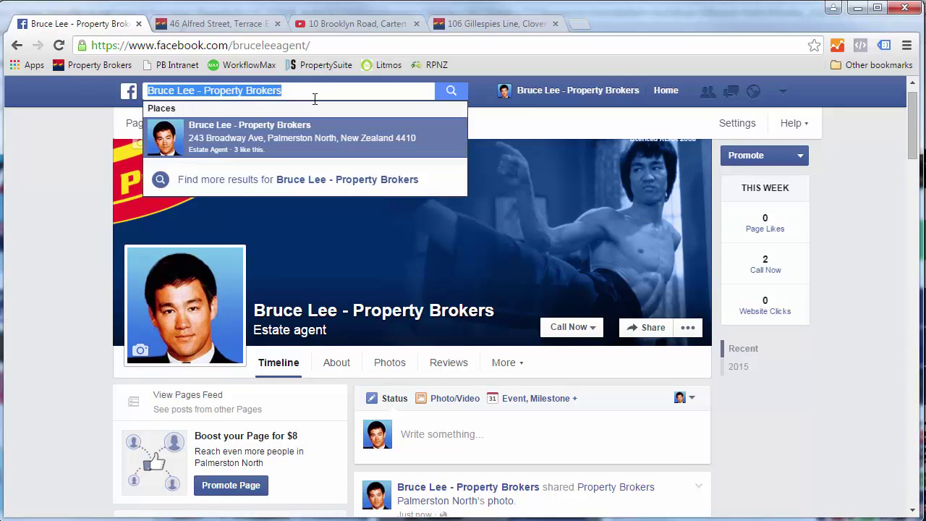
text(property)
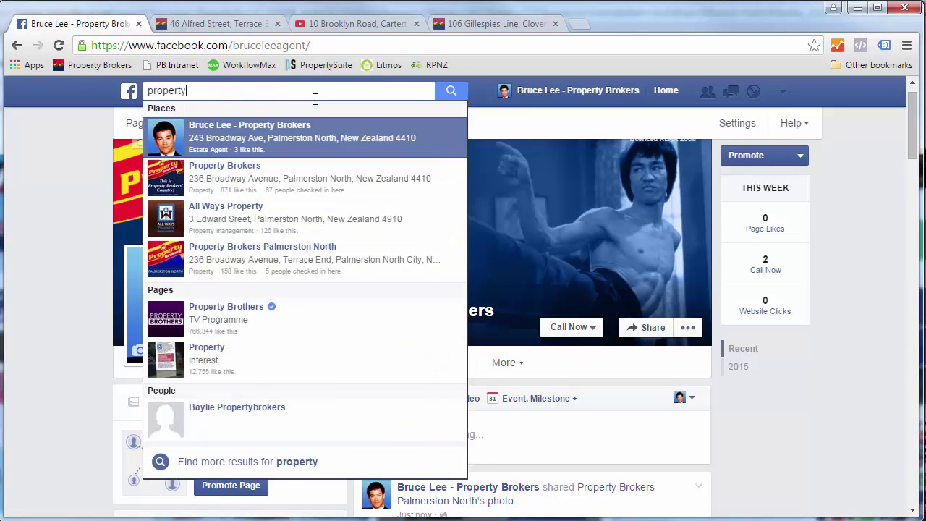
click(243, 172)
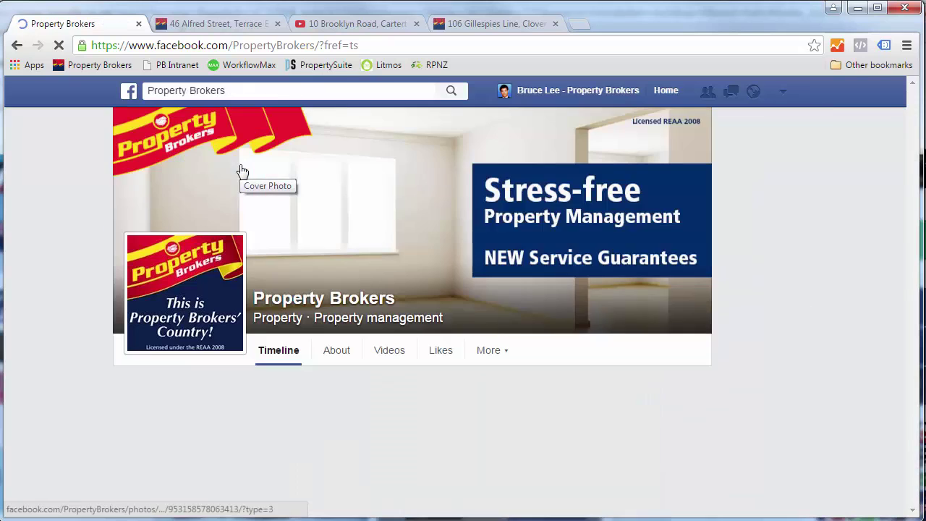
scroll(461, 299, down, 2)
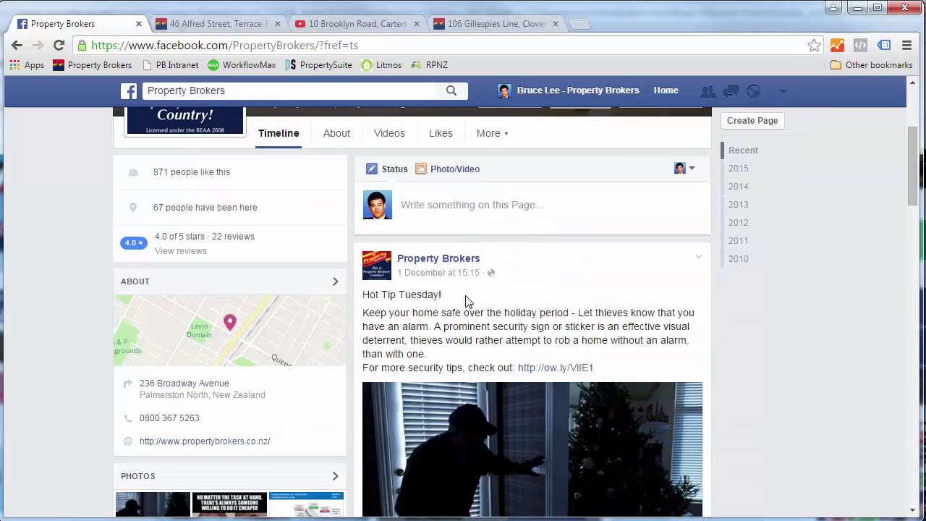
scroll(521, 327, down, 1)
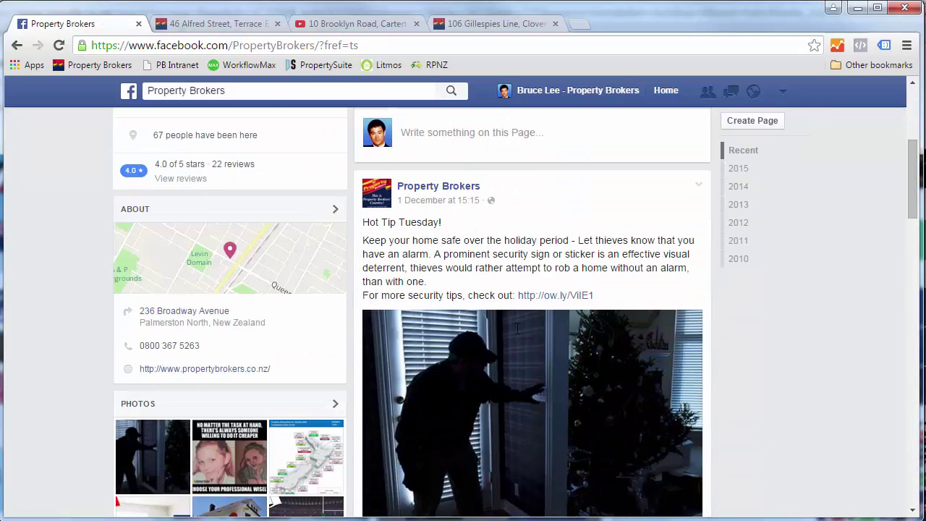
scroll(525, 282, down, 2)
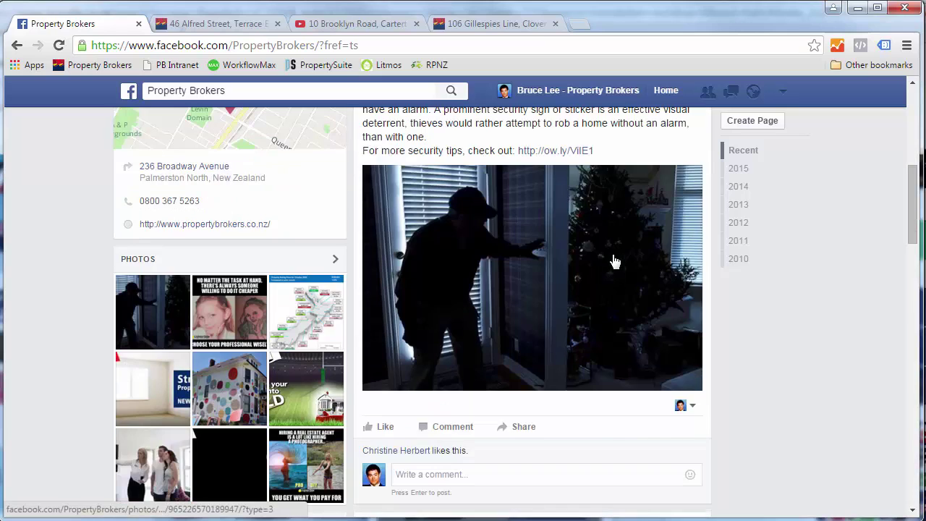
- Share the burglar photo captioned 'keep your home safe over the holidays.'
click(528, 430)
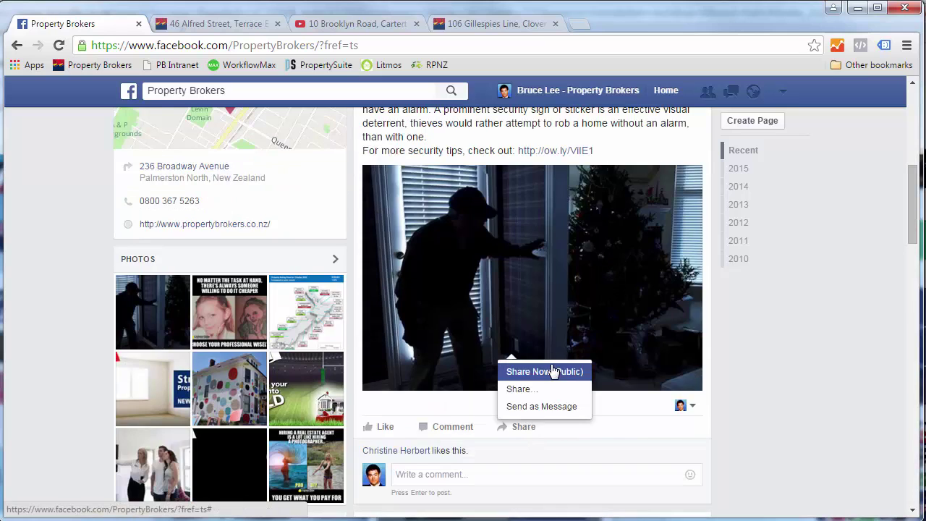
click(521, 389)
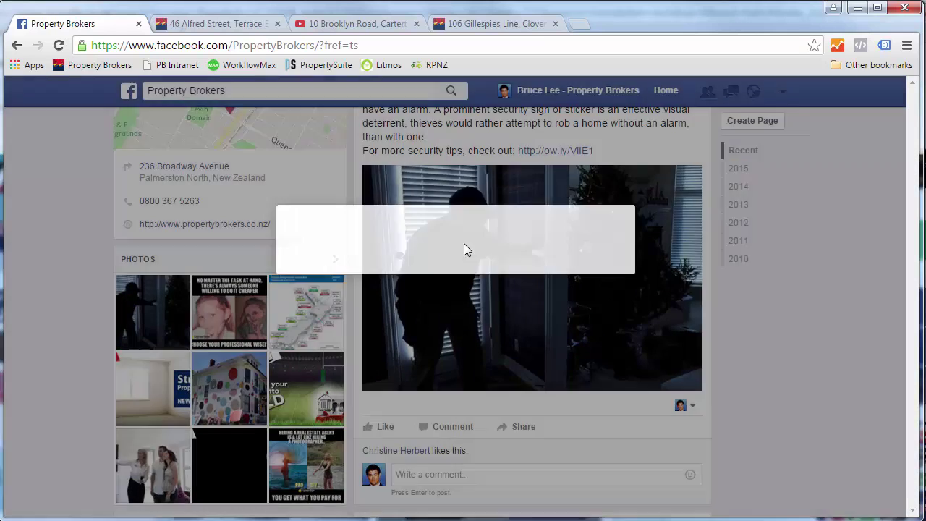
text(keep )
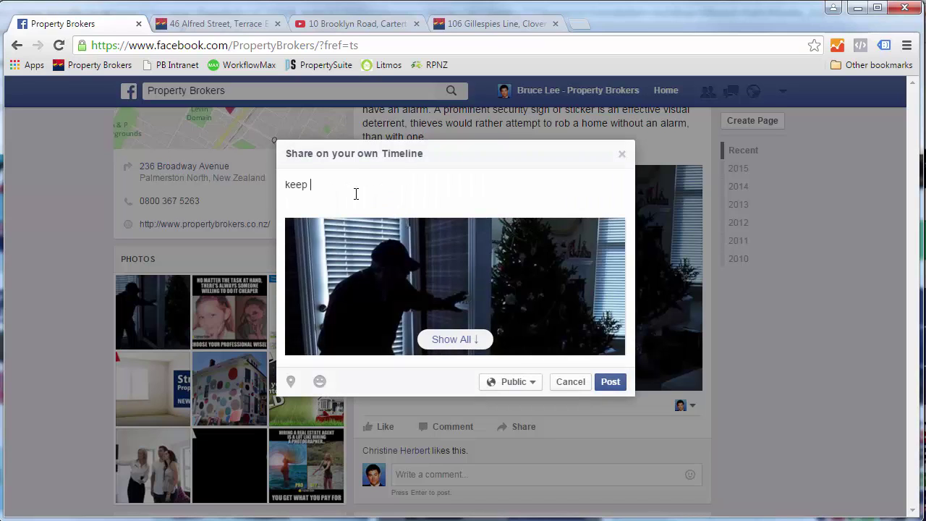
text(your home safe over the holidays)
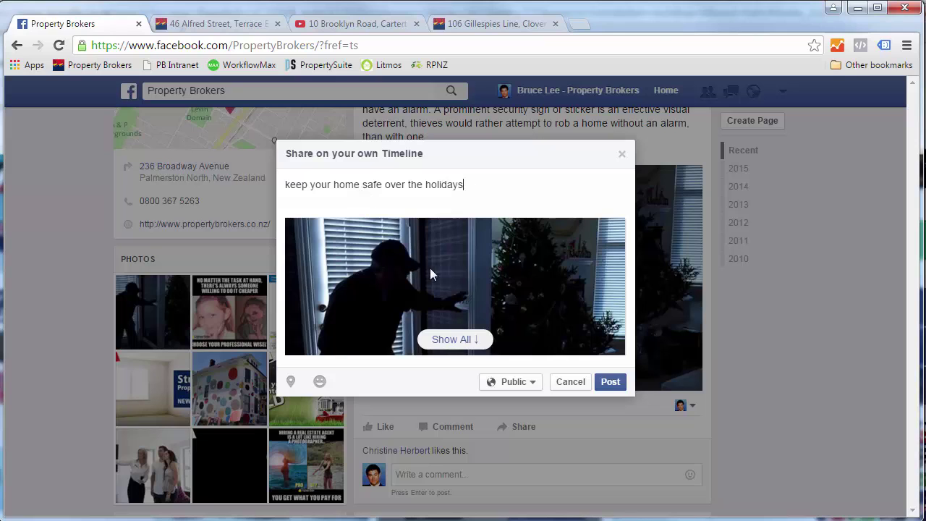
text(.)
click(611, 381)
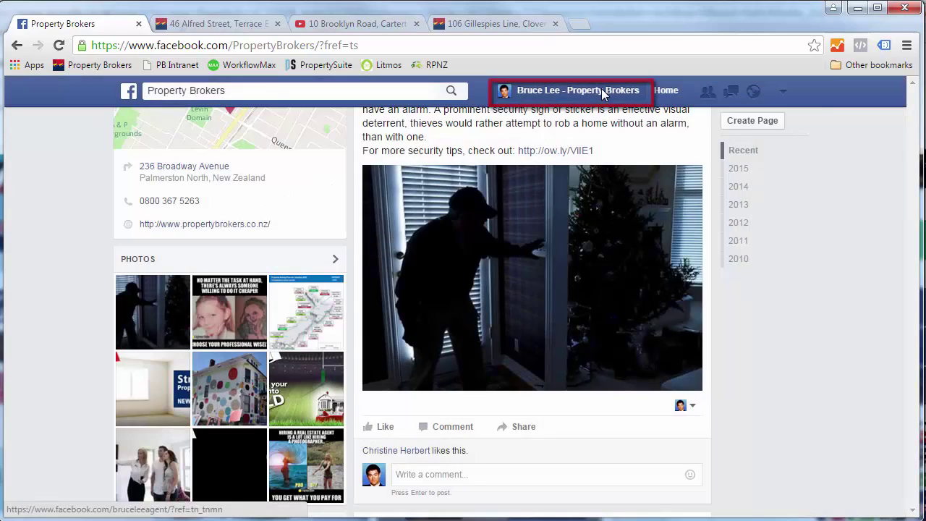
- Return to the Bruce Lee - Property Brokers timeline to view the shared post
click(601, 89)
scroll(764, 238, down, 4)
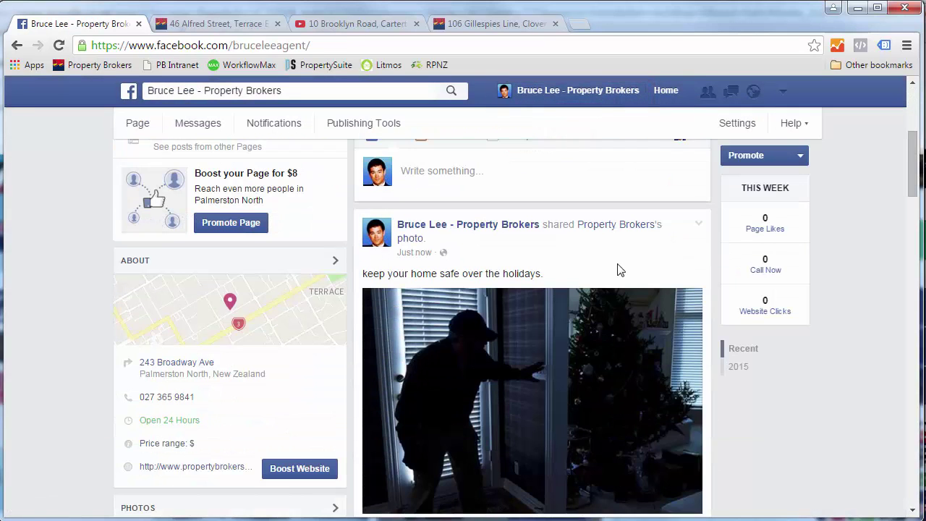
scroll(619, 270, down, 2)
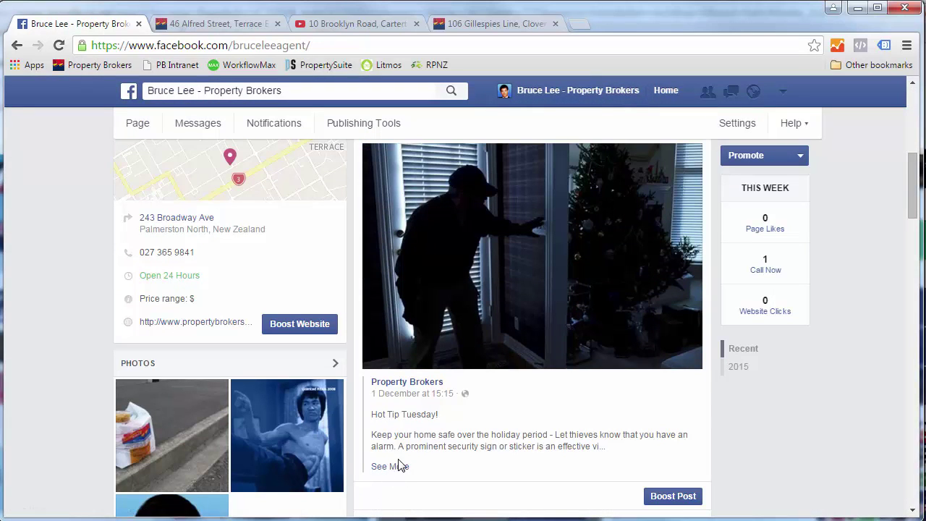
scroll(496, 446, up, 6)
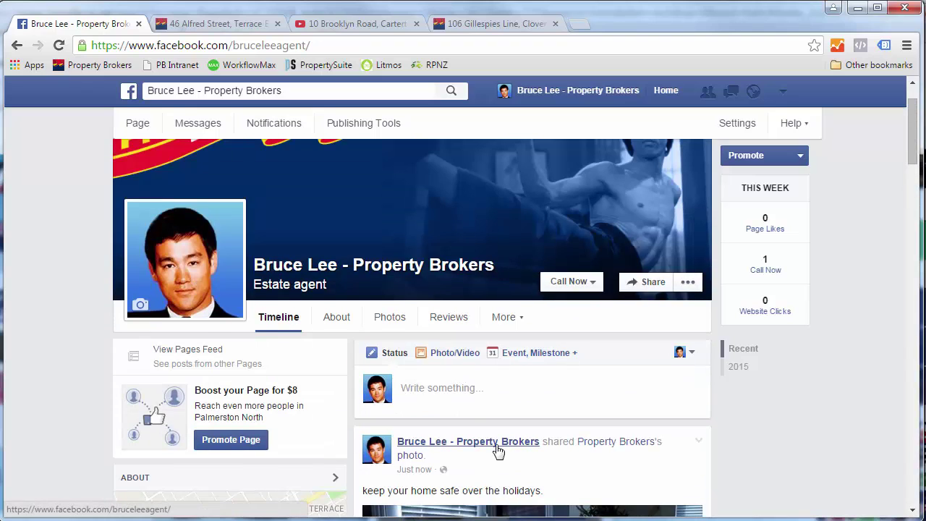
mouse_move(498, 450)
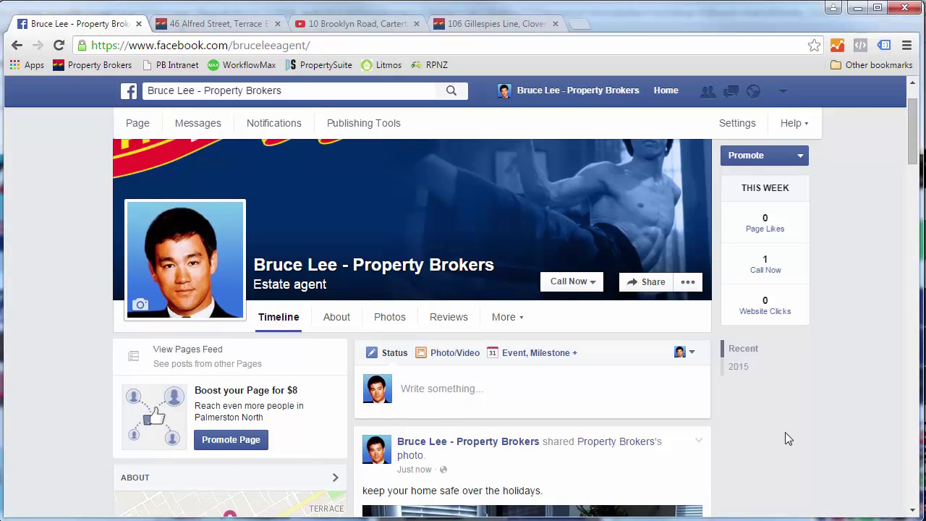
scroll(729, 419, down, 1)
scroll(729, 423, down, 2)
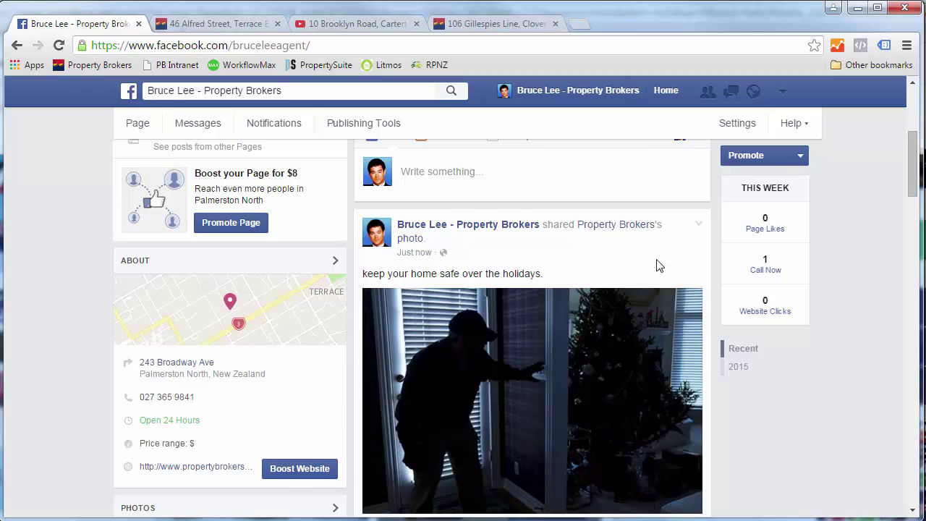
scroll(658, 265, down, 1)
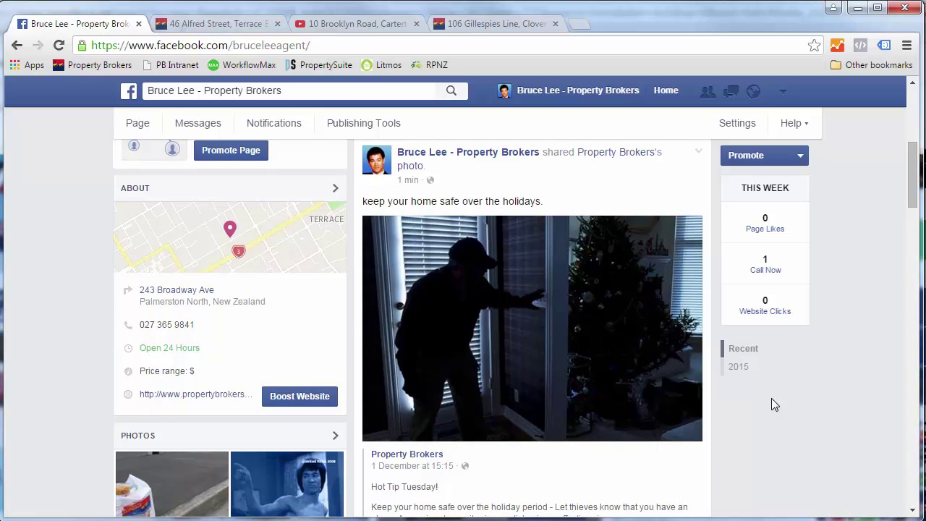
scroll(571, 268, down, 5)
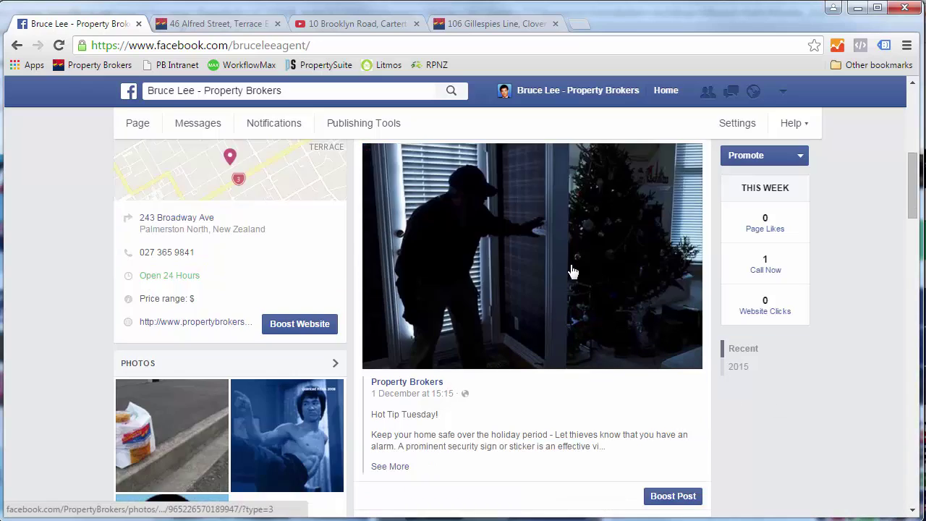
scroll(571, 269, down, 10)
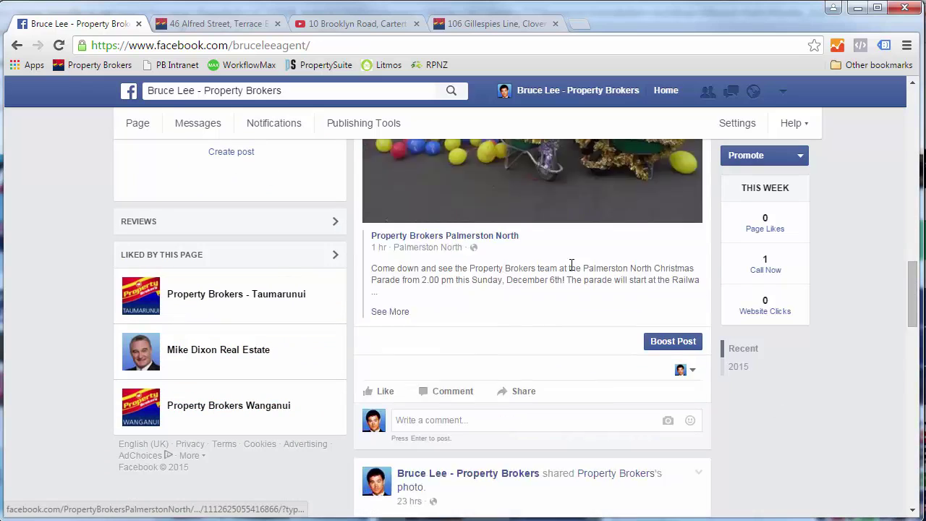
scroll(572, 269, down, 12)
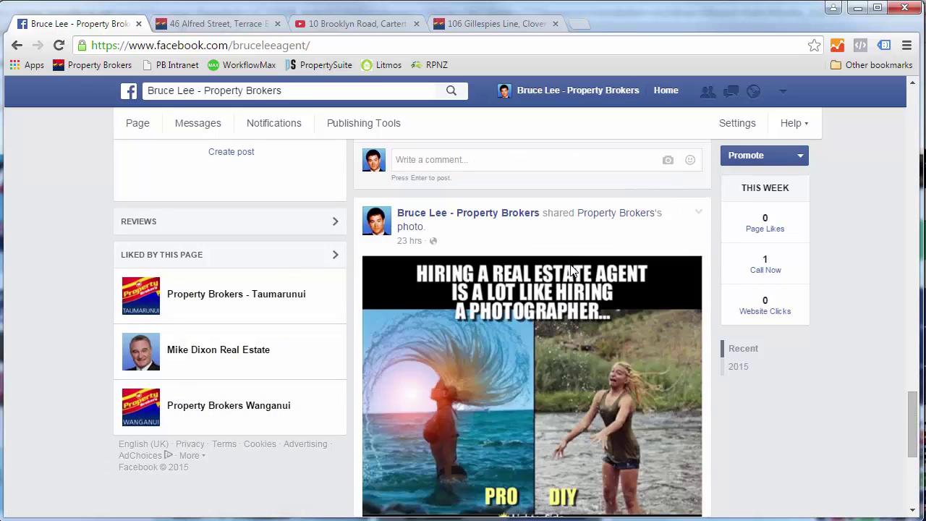
scroll(572, 270, up, 3)
scroll(571, 270, up, 9)
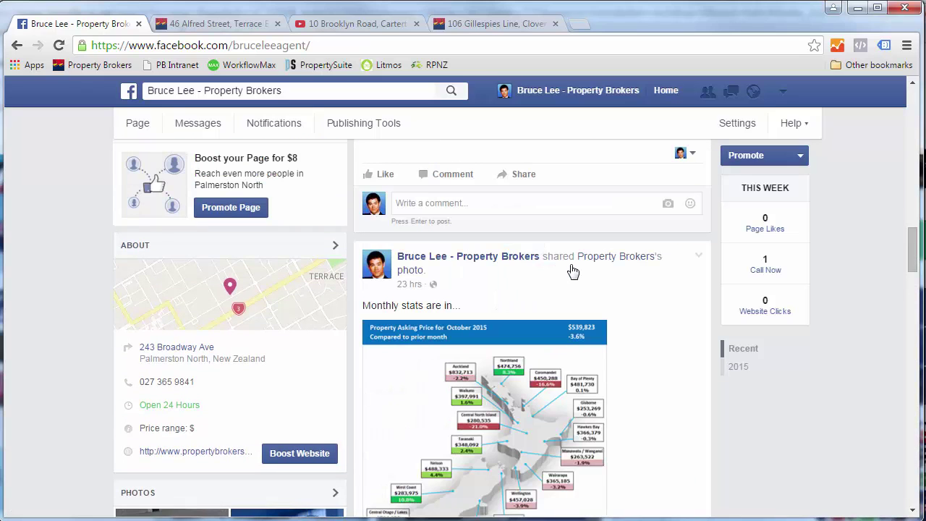
click(812, 381)
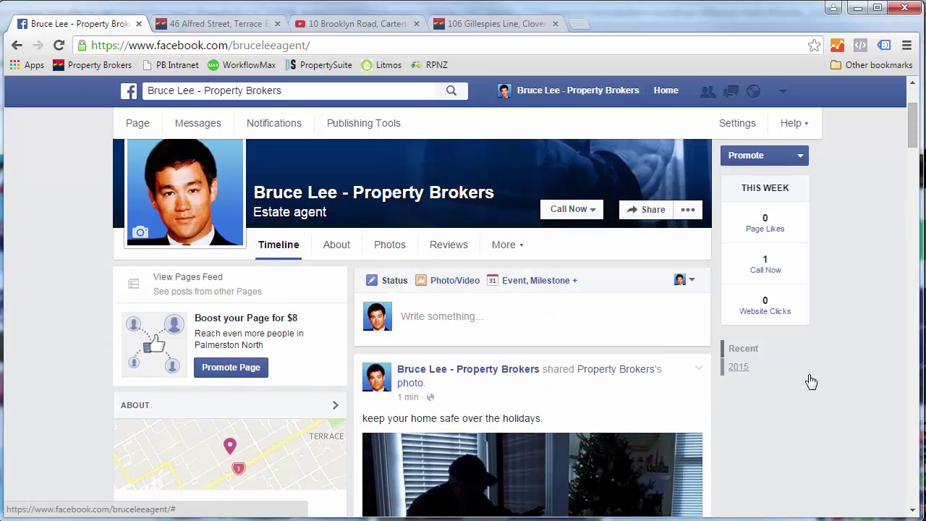
- Copy the 46 Alfred Street listing URL and paste it into a new Bruce Lee page post
click(235, 25)
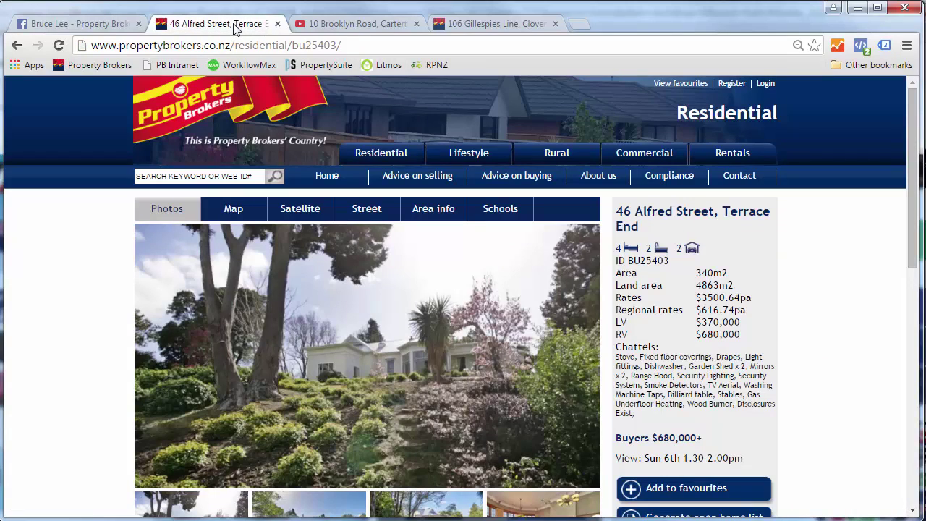
click(351, 45)
key(ctrl+c)
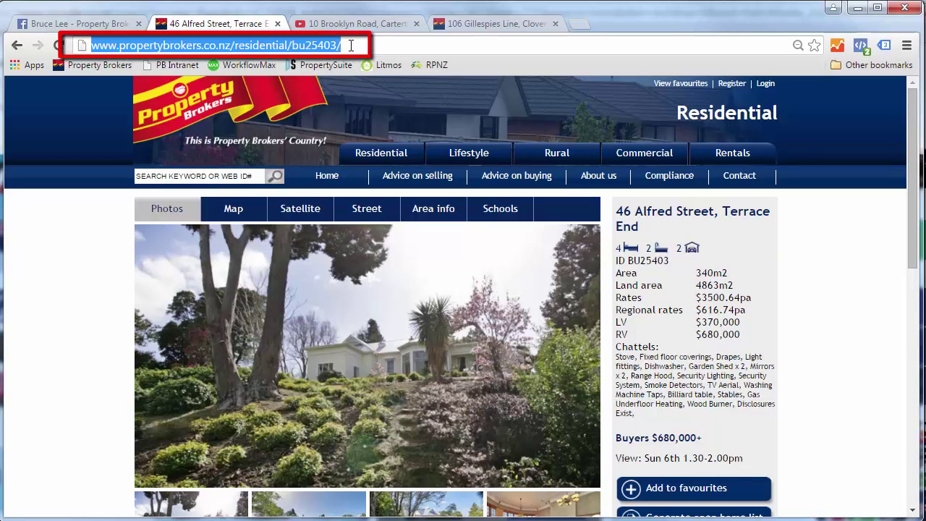
click(81, 24)
click(483, 317)
text(http://www.propertybrokers.co.nz/residential/pb25493)
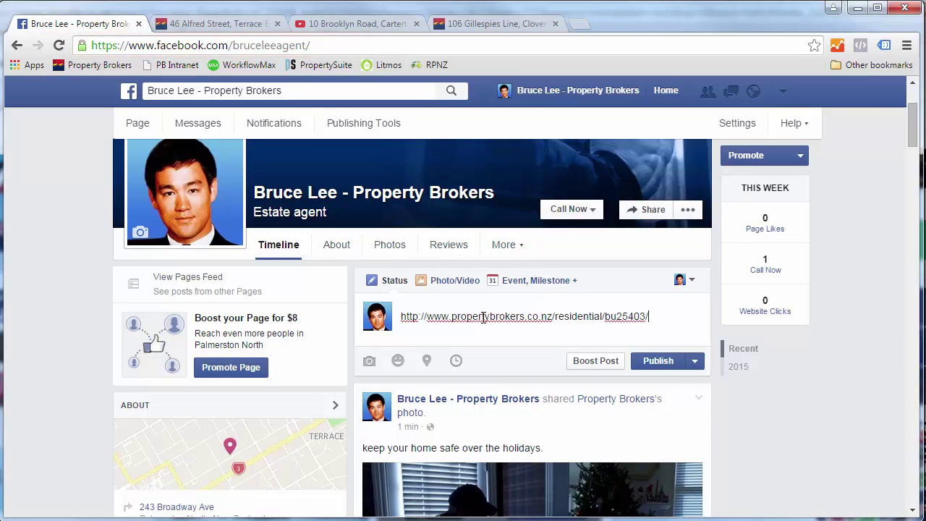
scroll(497, 330, down, 3)
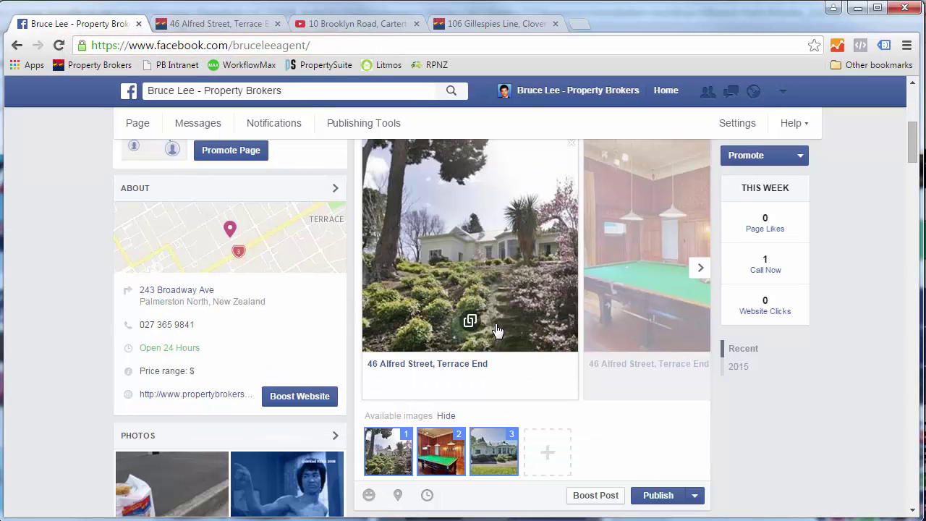
scroll(498, 331, up, 2)
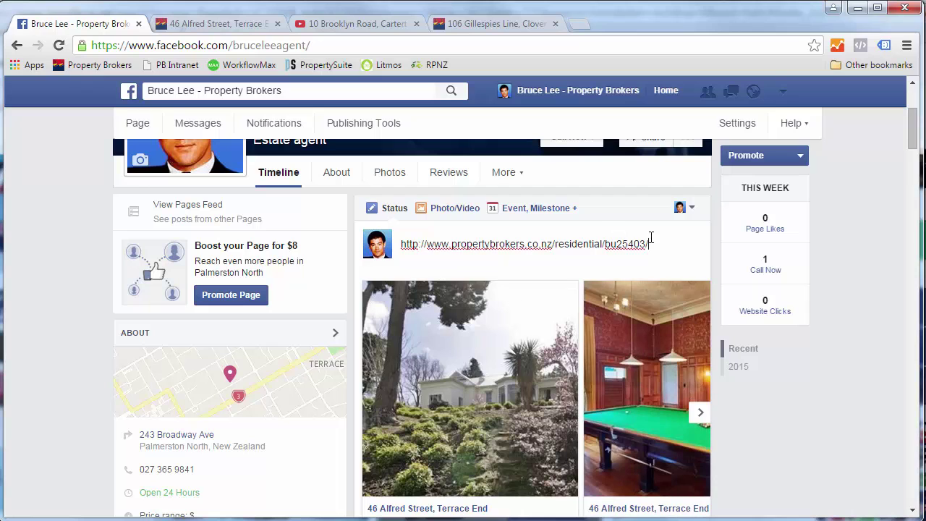
- Discard the draft by leaving the page as the personal profile, then act as Property Brokers again
click(784, 92)
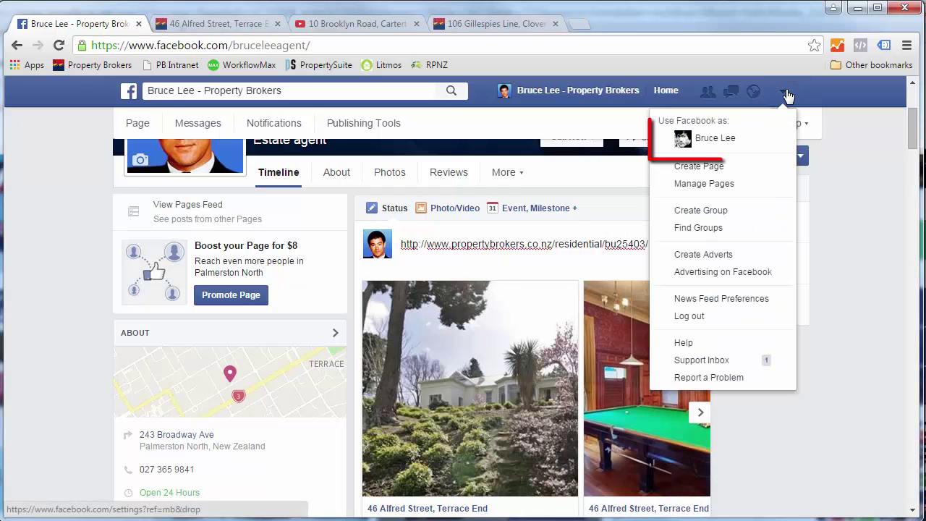
click(753, 140)
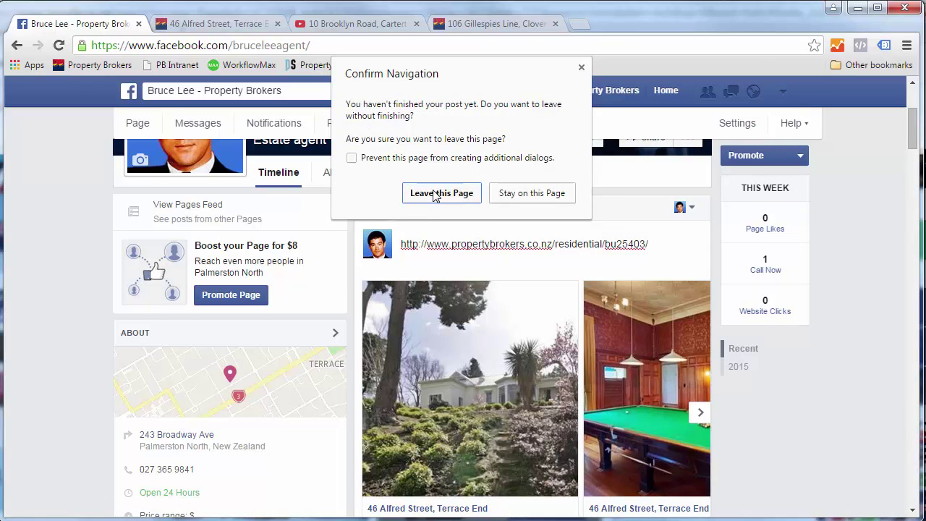
click(438, 194)
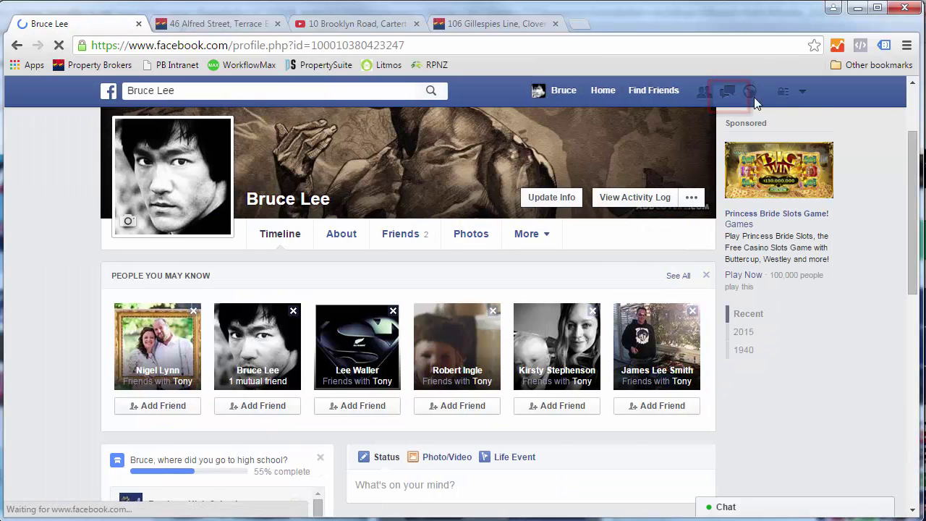
click(804, 92)
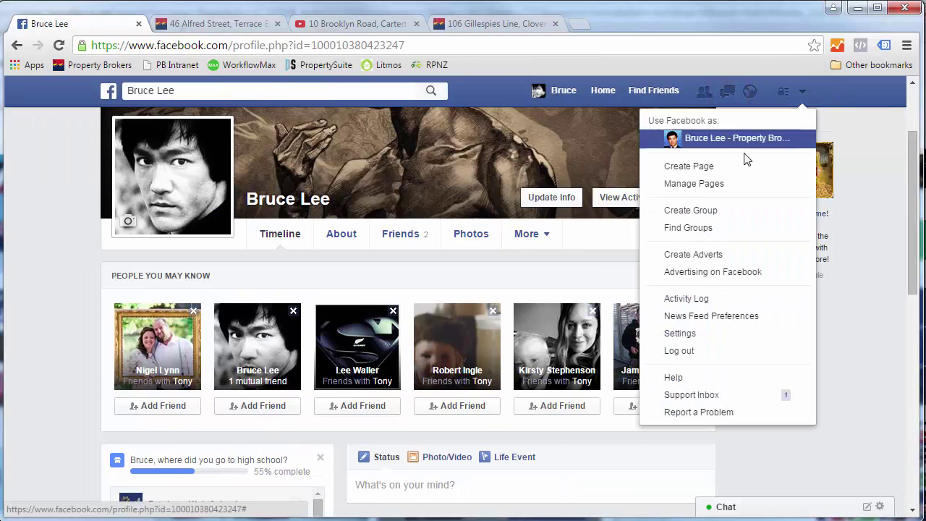
click(748, 148)
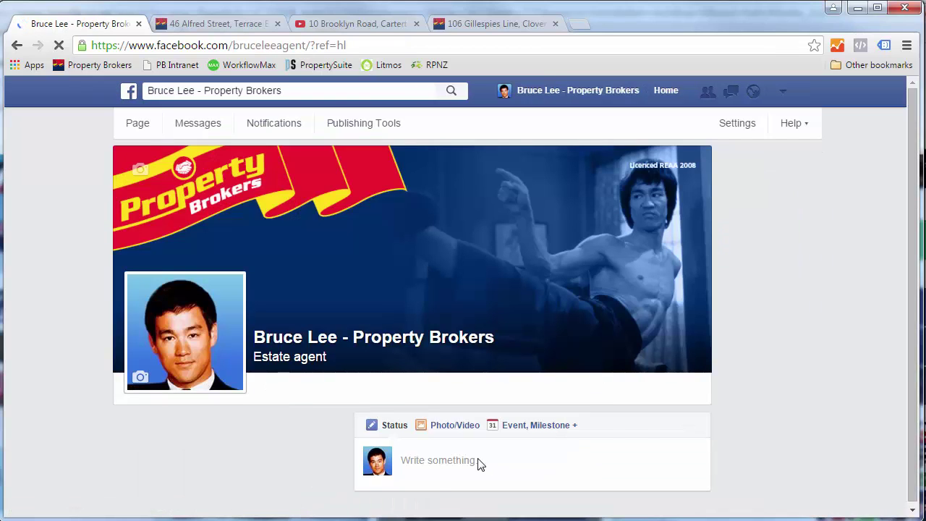
- Paste the listing link into a new page post and drag the house-front photo first
scroll(478, 464, down, 1)
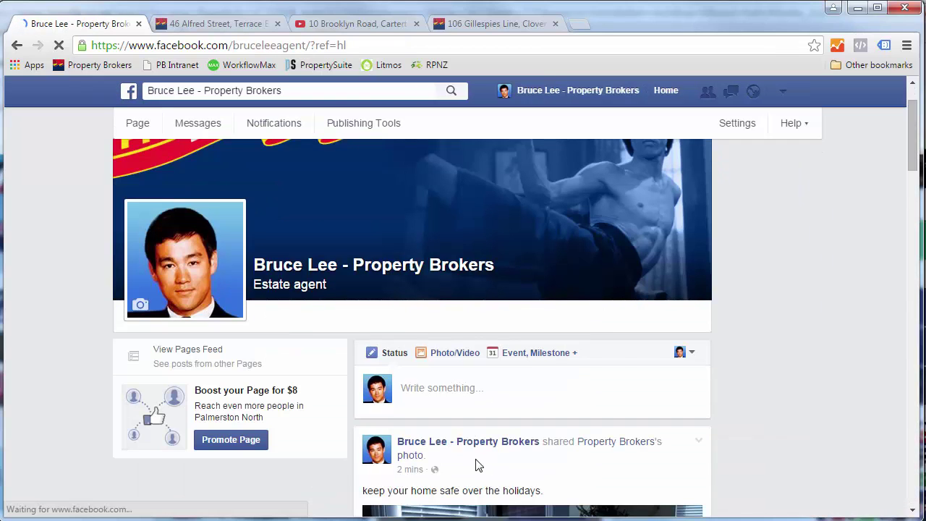
click(461, 386)
key(ctrl+v)
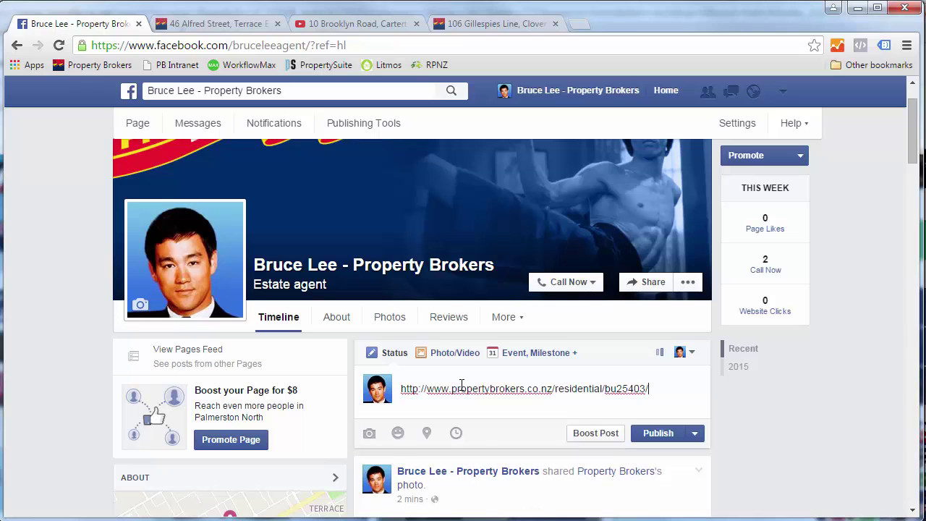
scroll(580, 414, down, 3)
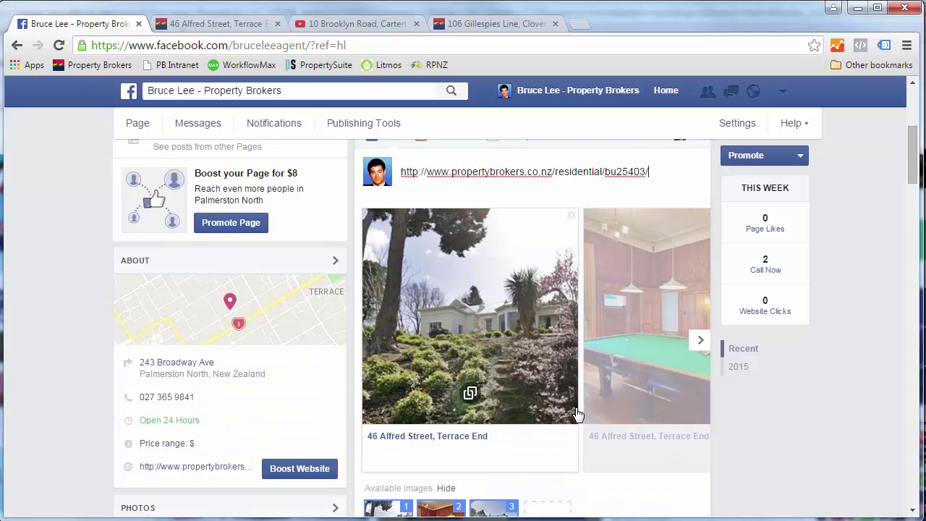
scroll(568, 367, down, 1)
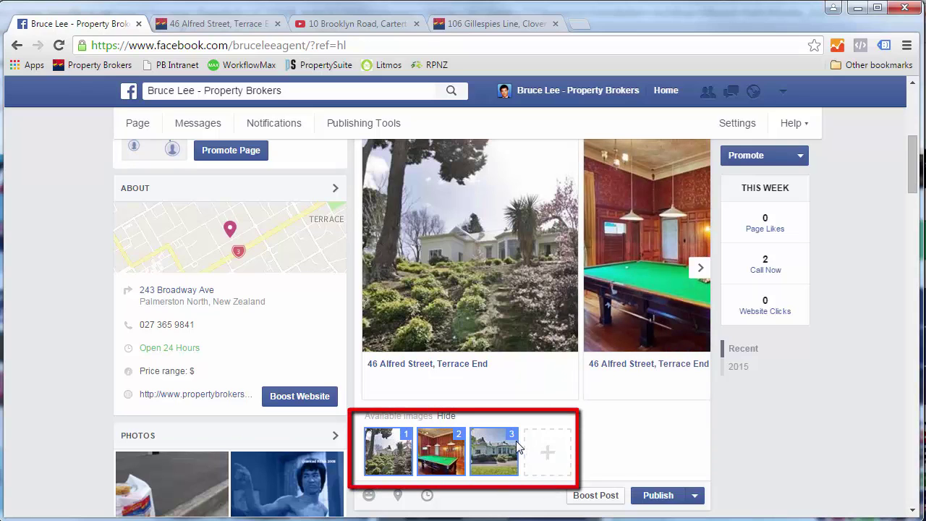
drag(502, 450, 397, 459)
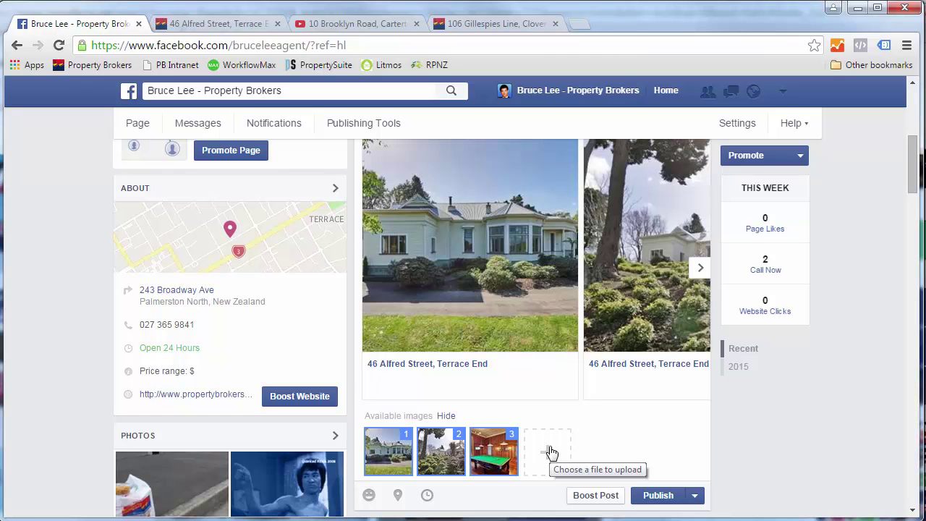
- Rebuild the preview as a three-photo carousel led by the house exterior, billiard room third
scroll(592, 436, up, 1)
scroll(592, 436, down, 1)
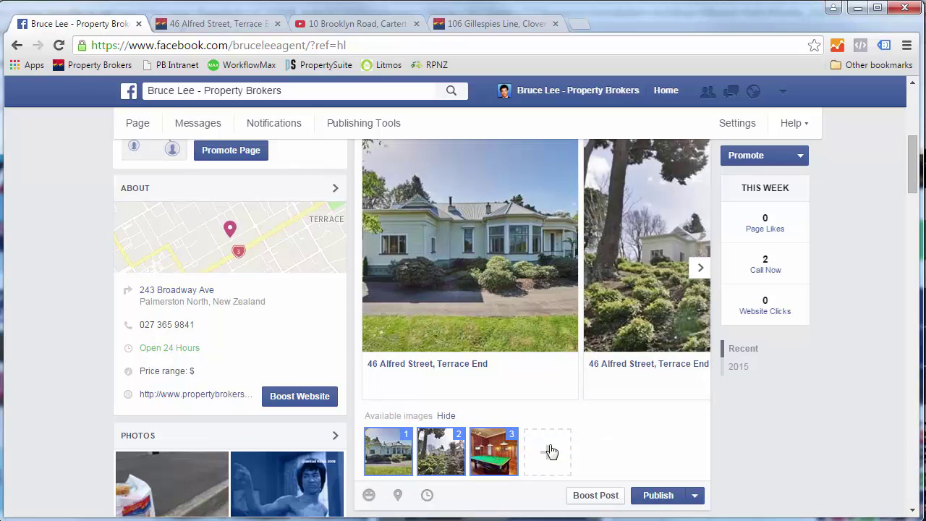
click(507, 460)
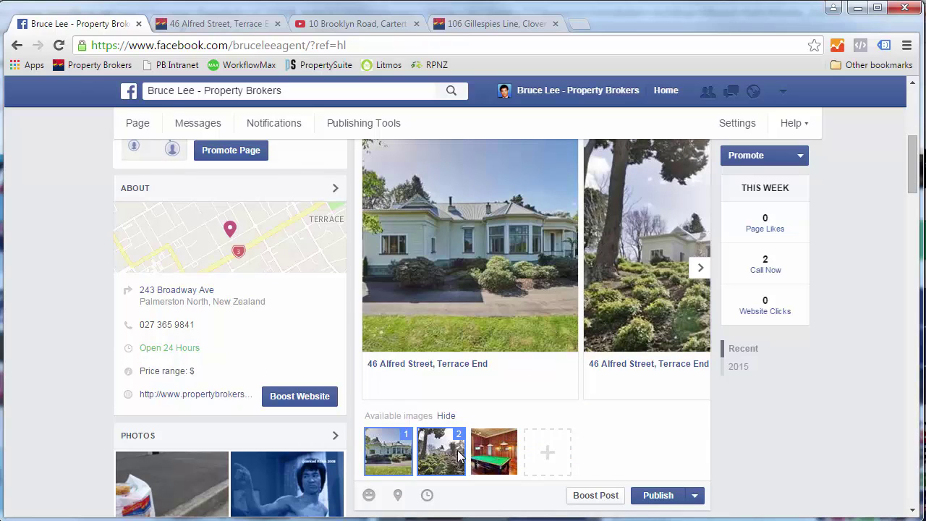
click(458, 457)
scroll(608, 445, up, 1)
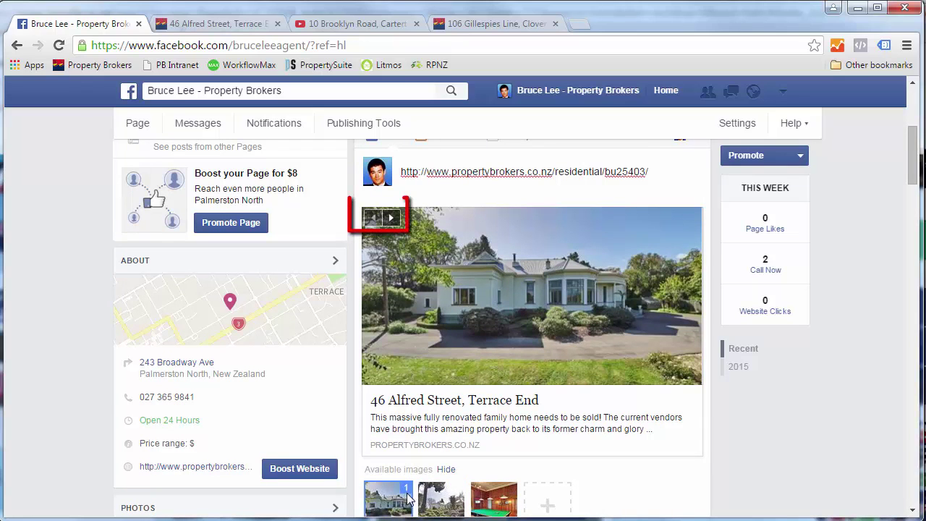
click(392, 218)
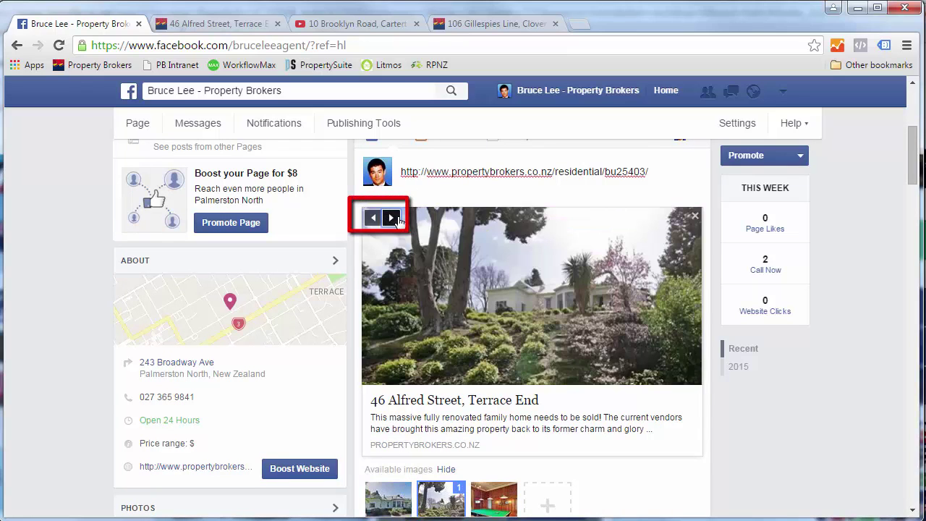
click(392, 217)
click(392, 217)
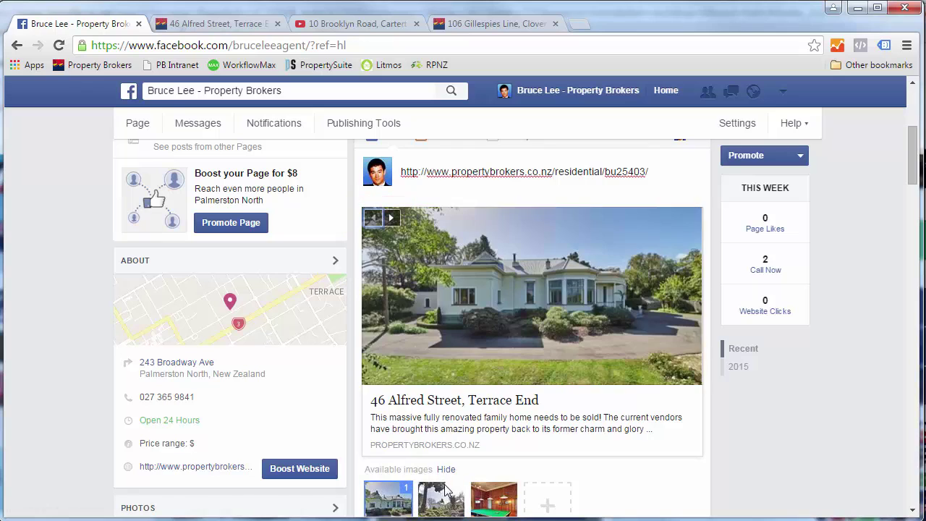
click(447, 496)
scroll(502, 467, down, 1)
click(500, 454)
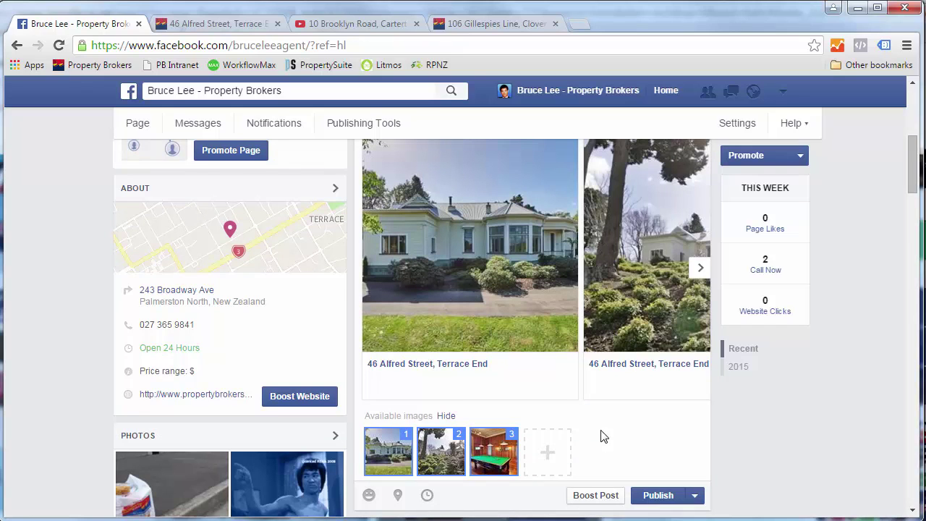
scroll(604, 436, up, 1)
- Add the caption 'This house is awesome' above the link and publish the post
scroll(600, 434, down, 1)
scroll(601, 434, up, 1)
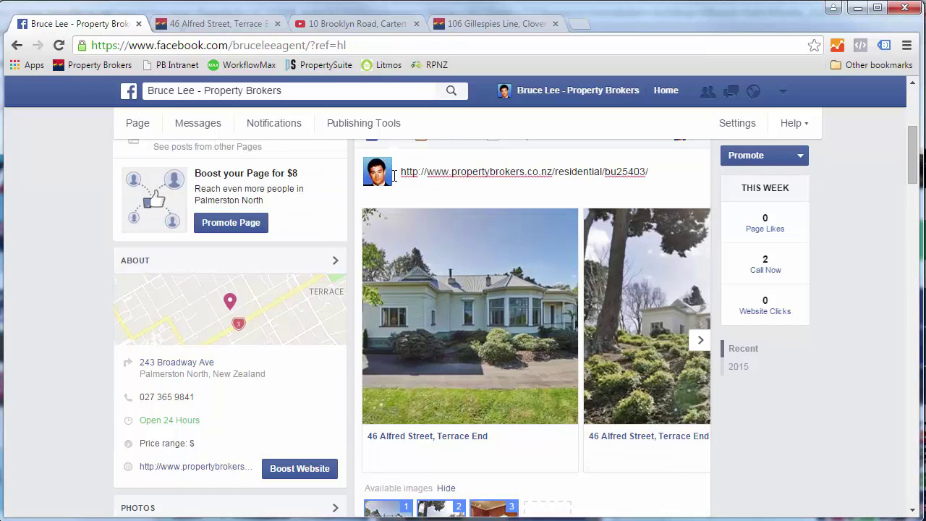
text(This house is awesome!)
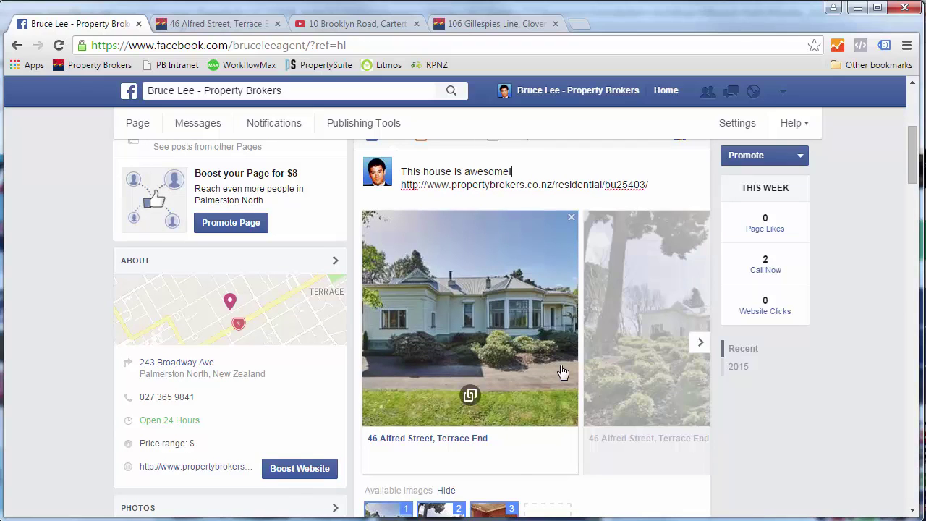
scroll(562, 372, down, 1)
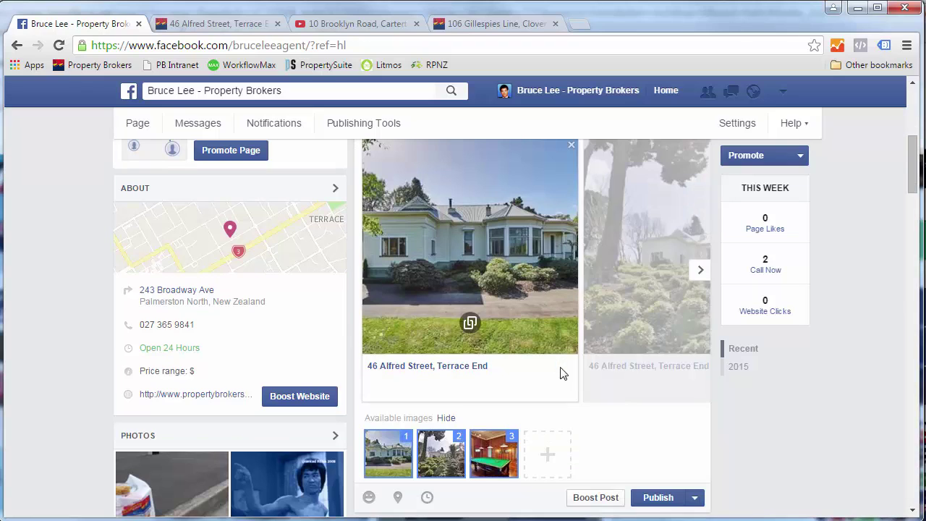
click(660, 497)
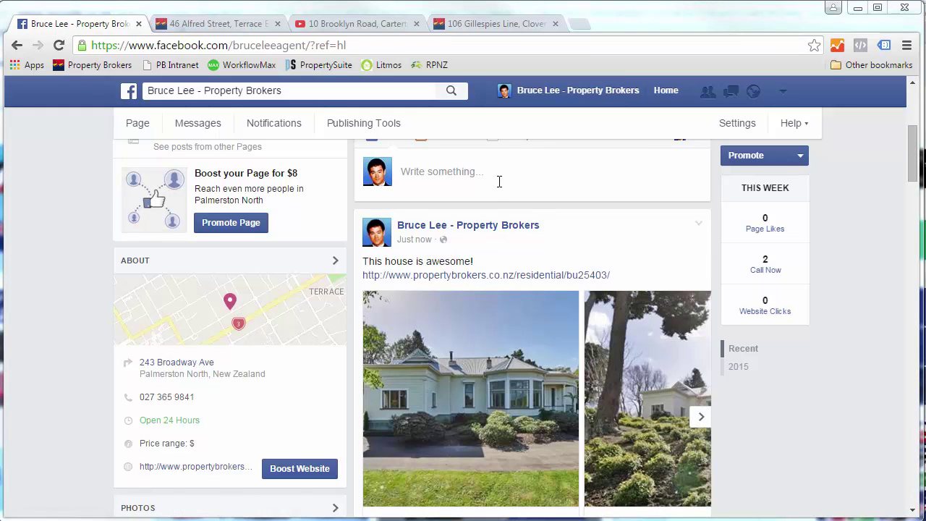
scroll(501, 180, up, 2)
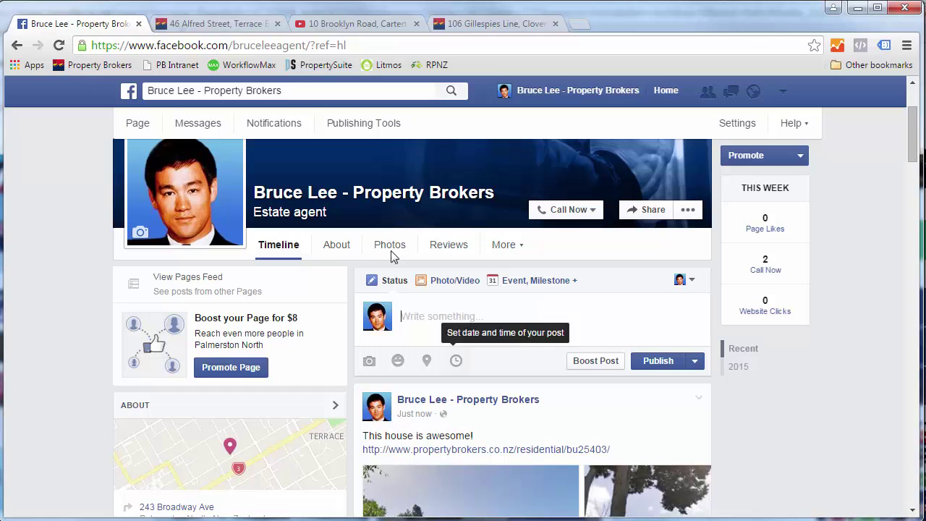
- Share the 106 Gillespies Line listing video to Facebook from its YouTube share options
click(499, 24)
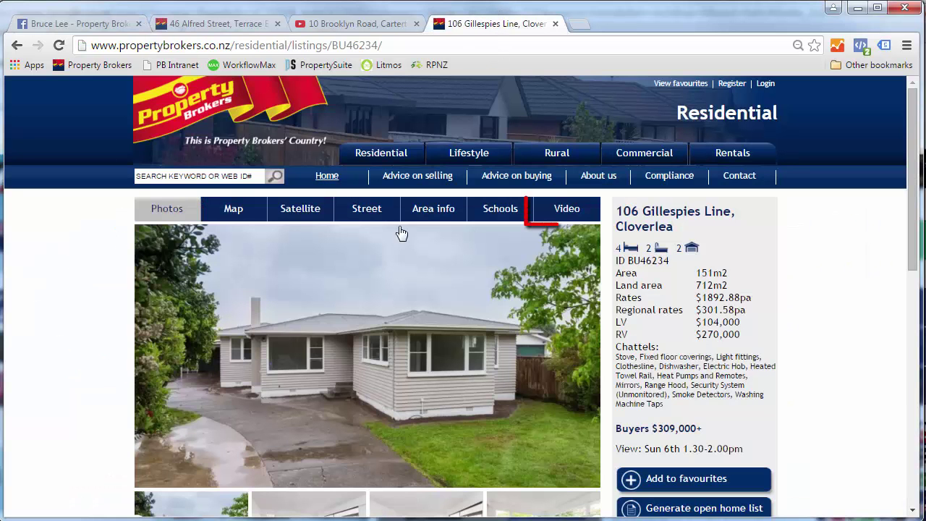
click(554, 210)
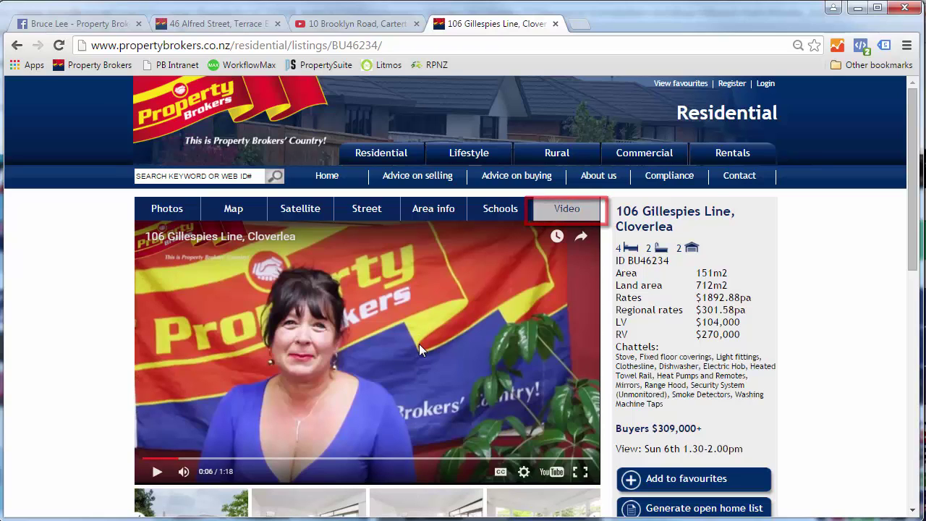
click(582, 239)
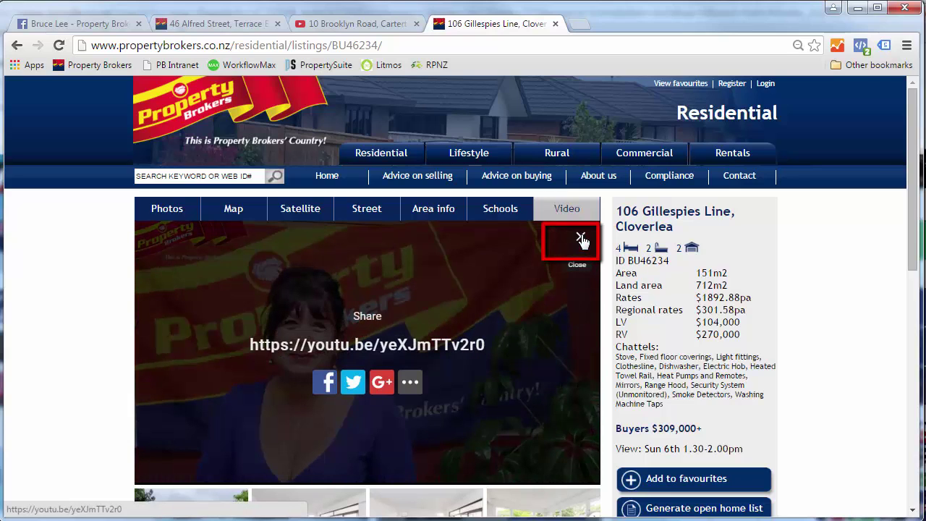
click(324, 388)
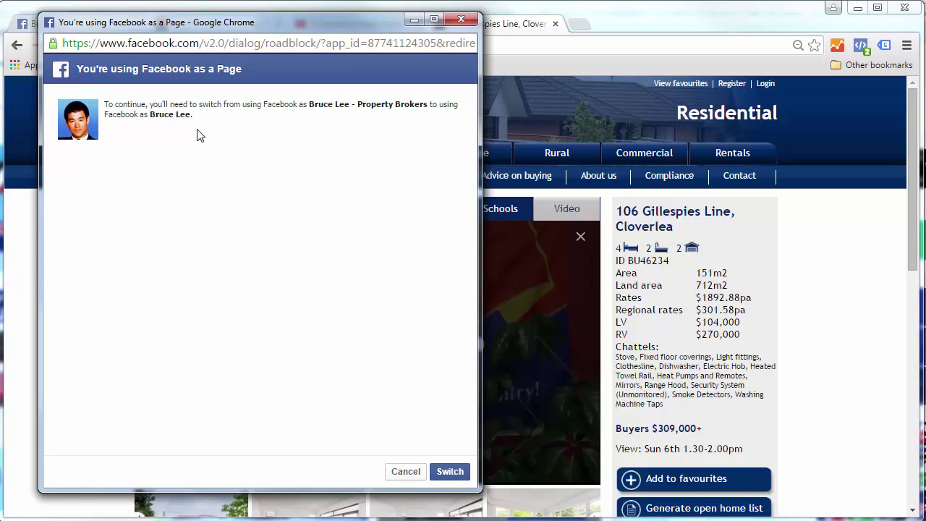
click(450, 472)
text(Choice as property here...)
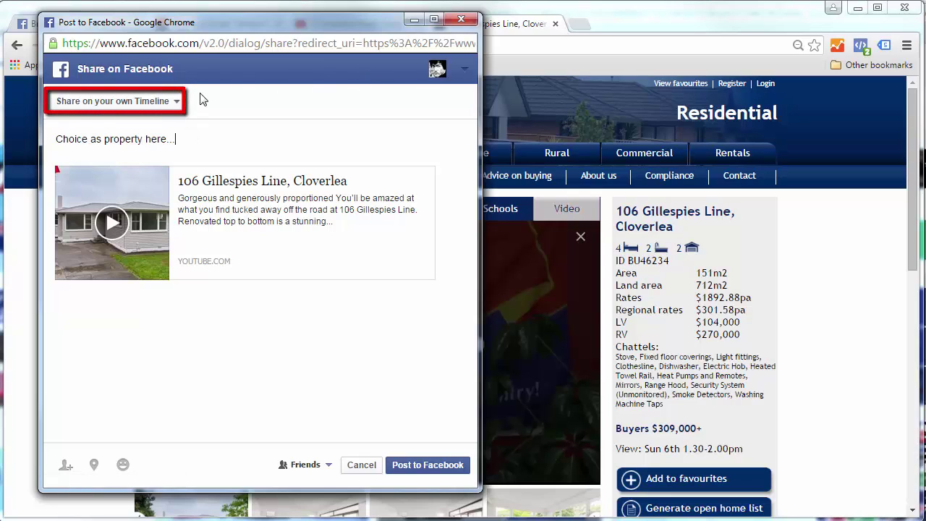
click(177, 104)
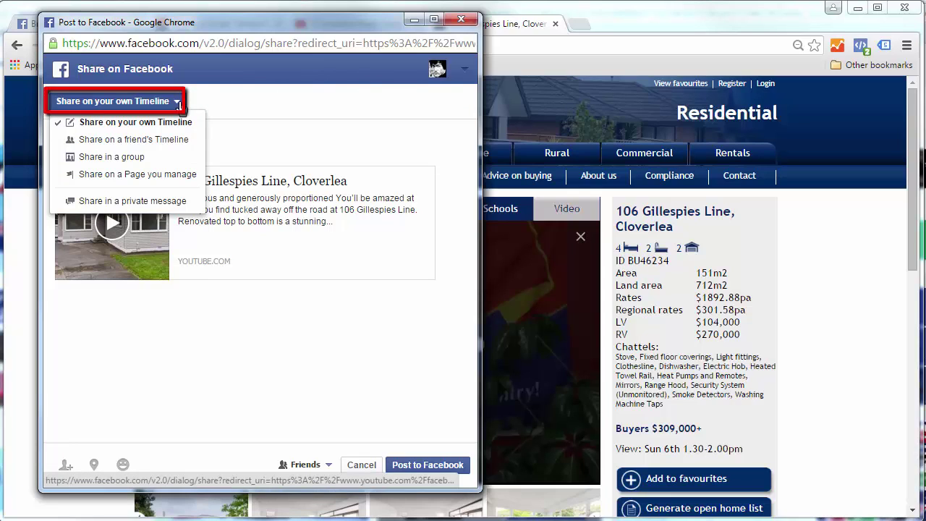
click(146, 178)
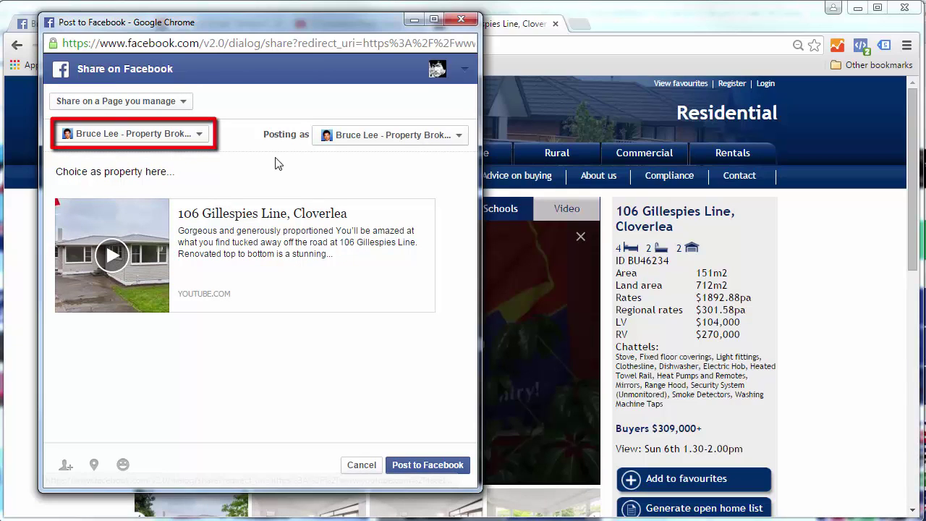
click(435, 466)
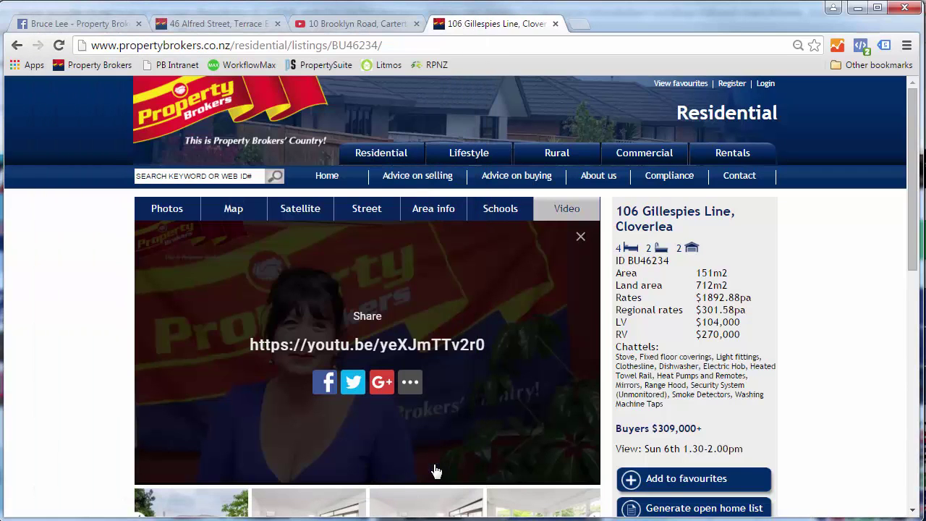
- Go back to the Property Brokers page tab and reload it to show the new video post
click(82, 26)
click(59, 45)
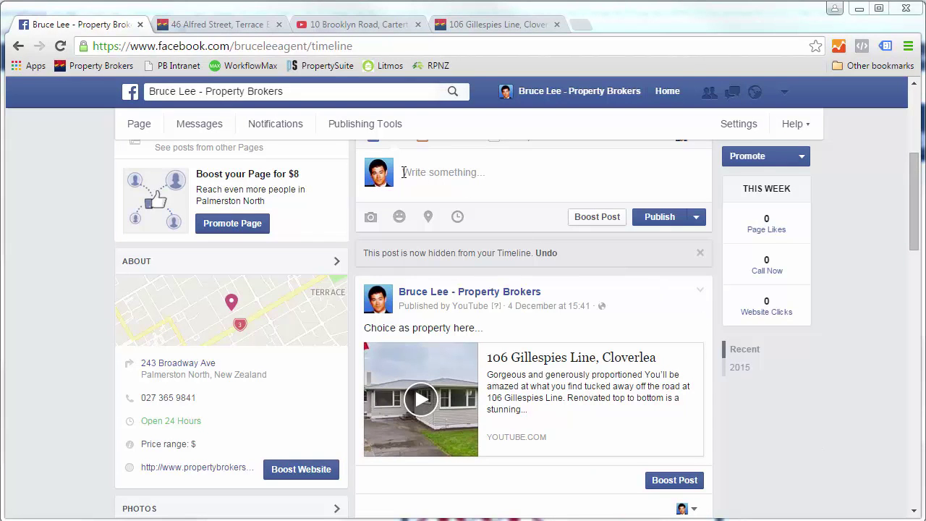
scroll(403, 172, up, 1)
- Write 'Today is a great day.' in the business page's status composer
click(403, 257)
text(Today is)
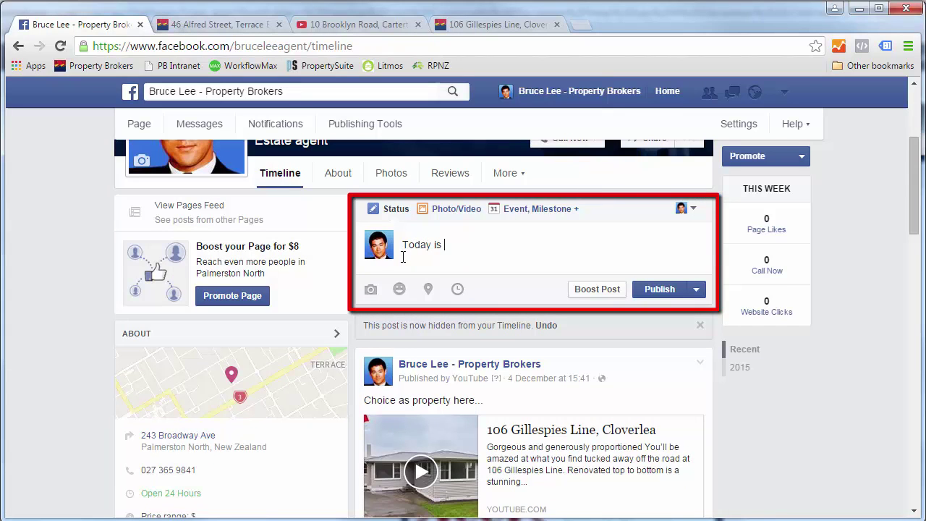
text( a great day.)
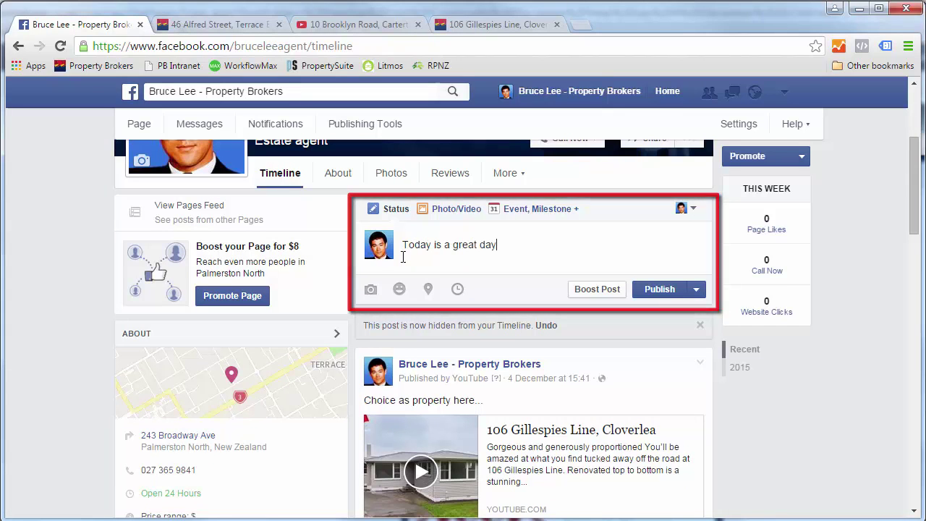